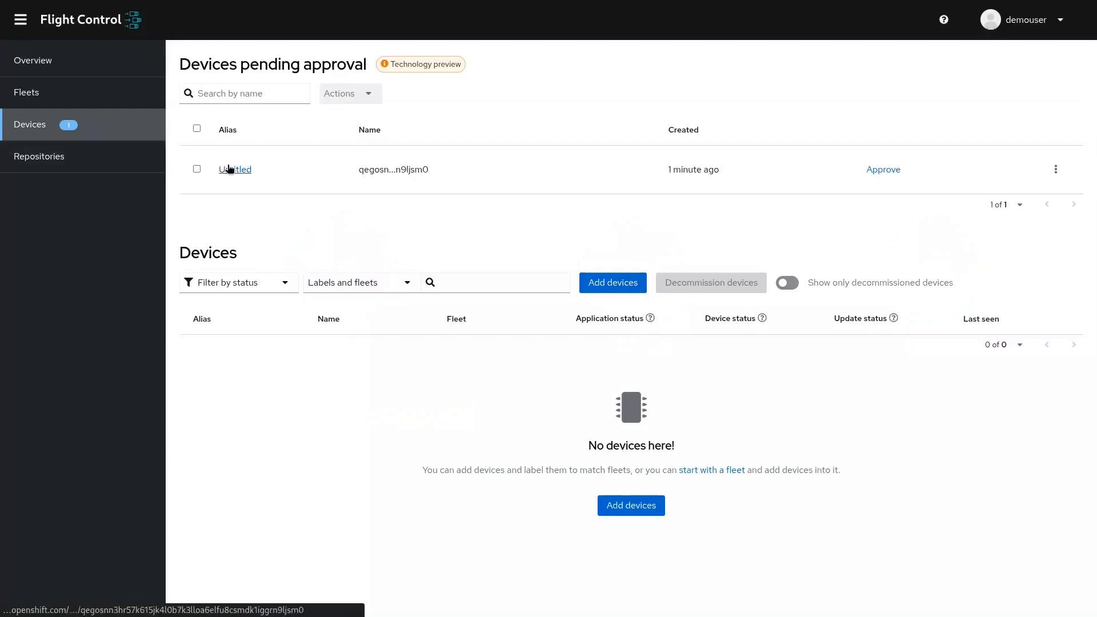
# Start approving the pending Untitled device from its details page and give it the alias kiosk-boston.
pyautogui.moveTo(181, 62); pyautogui.dragTo(368, 67)
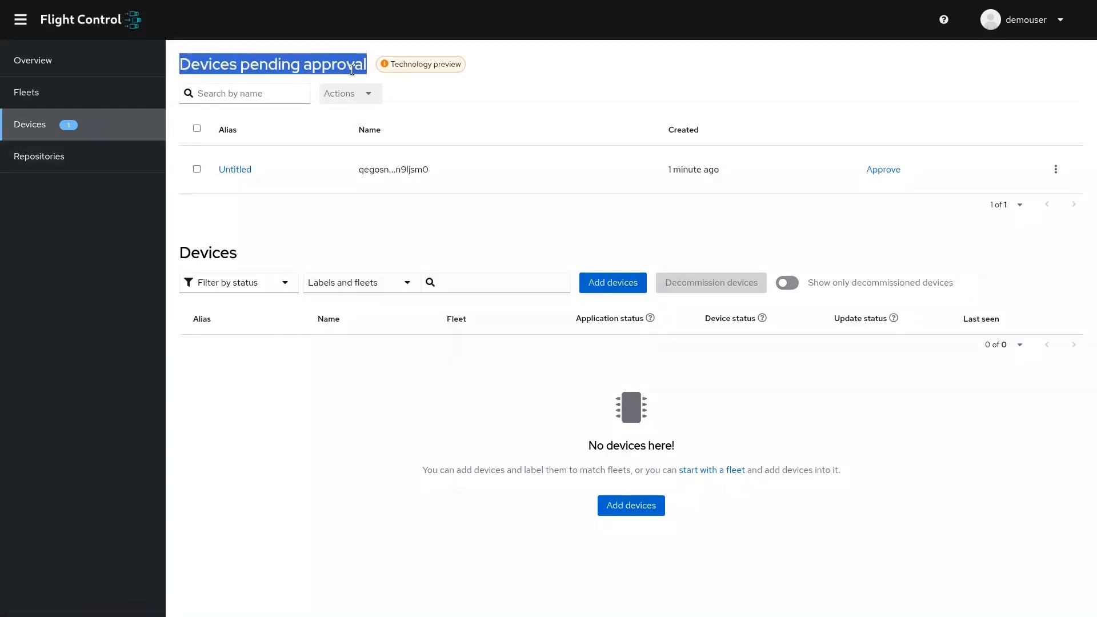
pyautogui.click(244, 176)
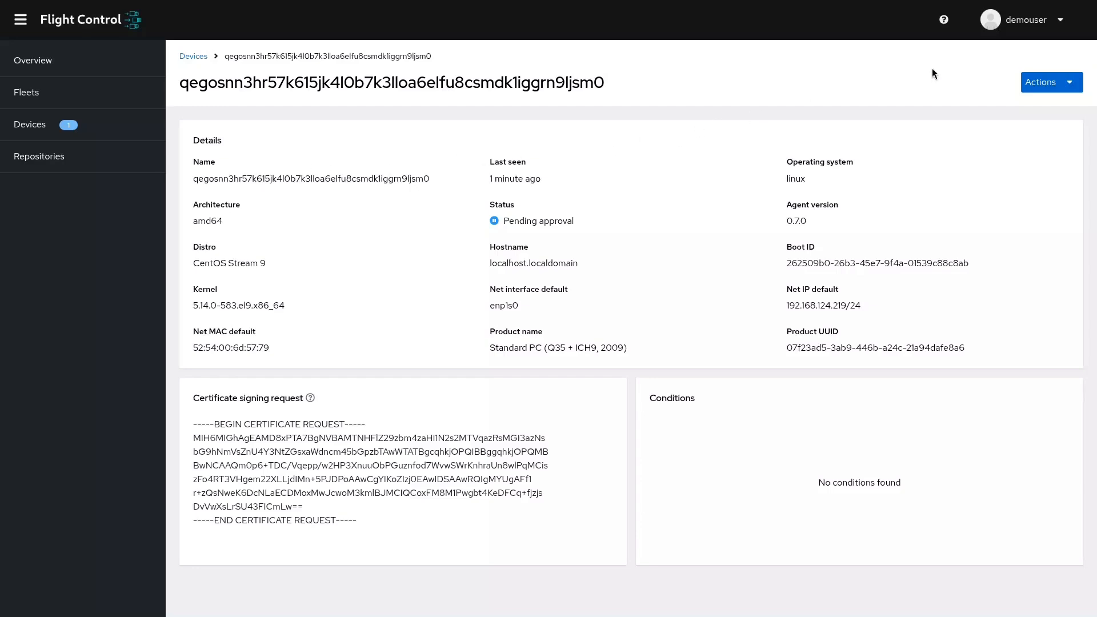
pyautogui.click(1047, 80)
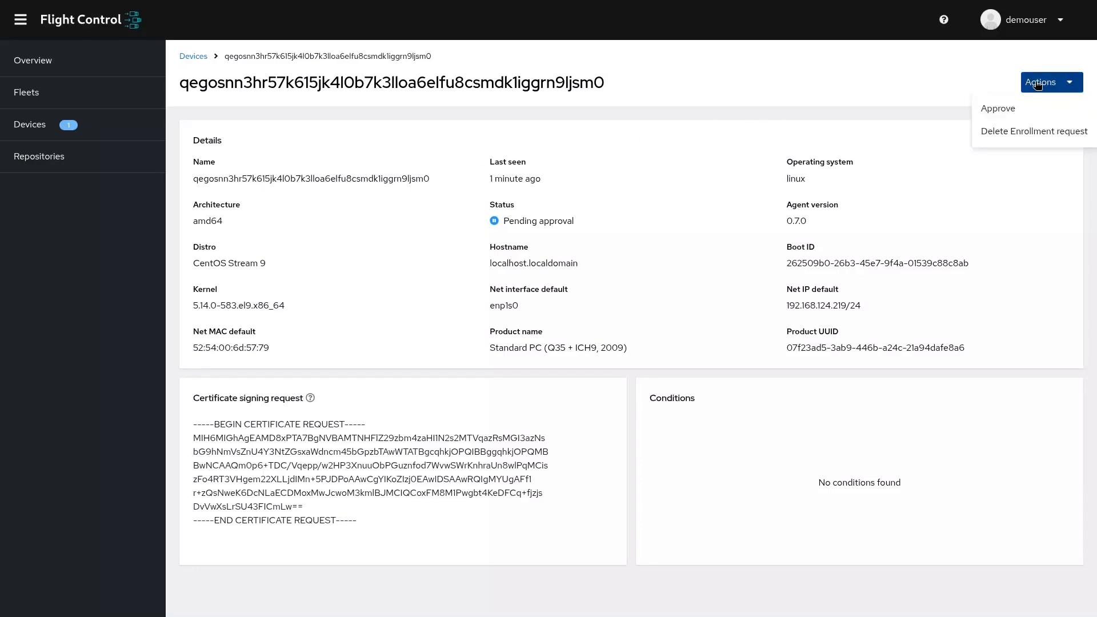
pyautogui.click(997, 108)
pyautogui.click(537, 214)
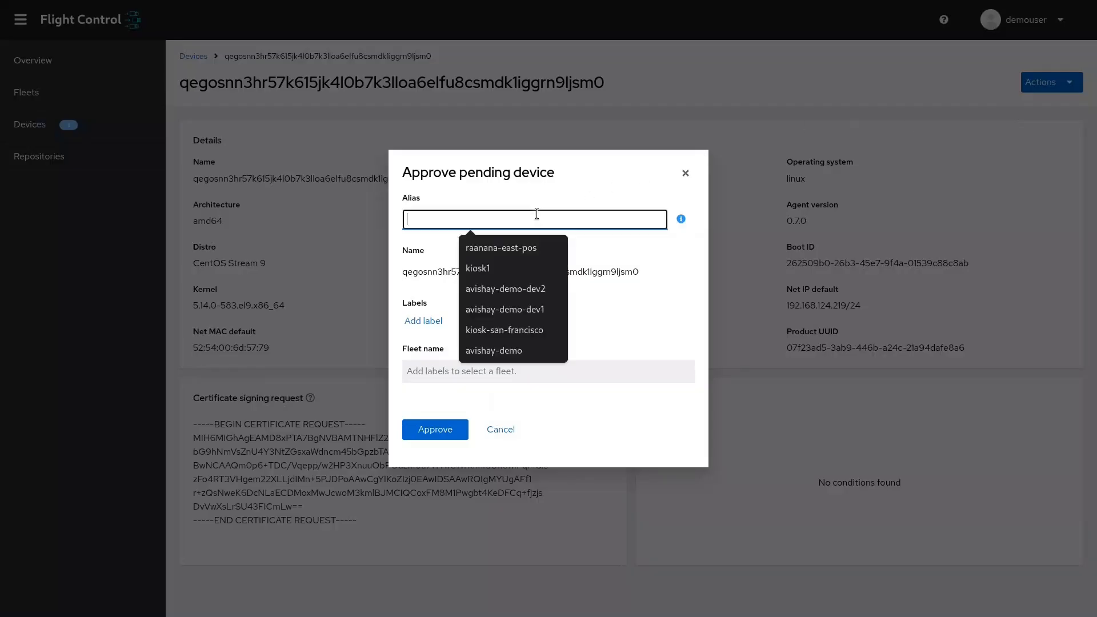
pyautogui.write('kiosk-')
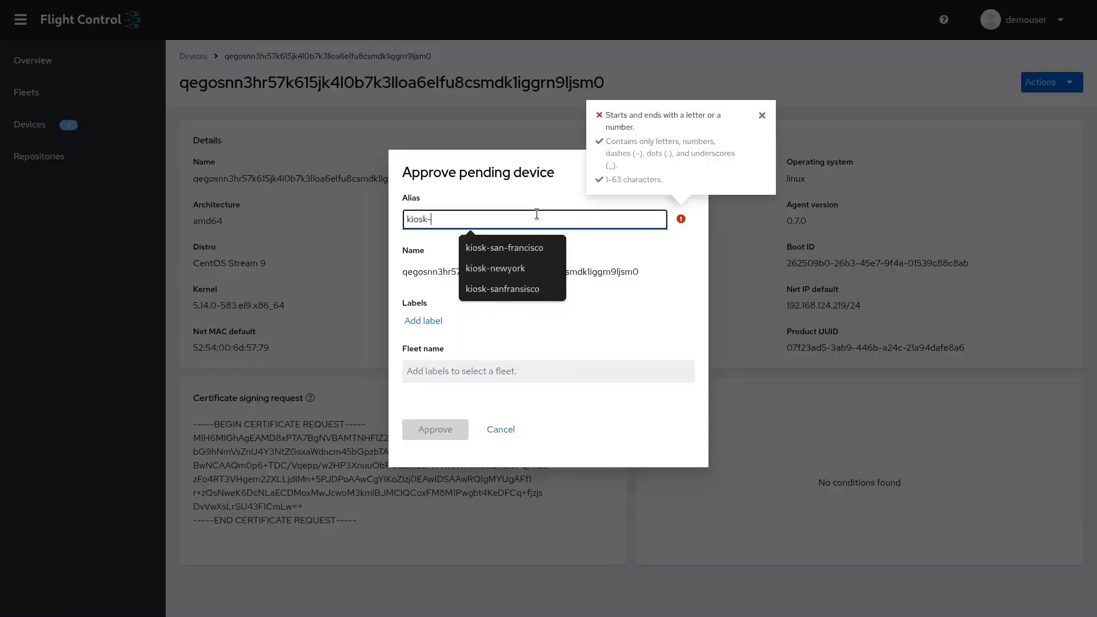
pyautogui.write('boston')
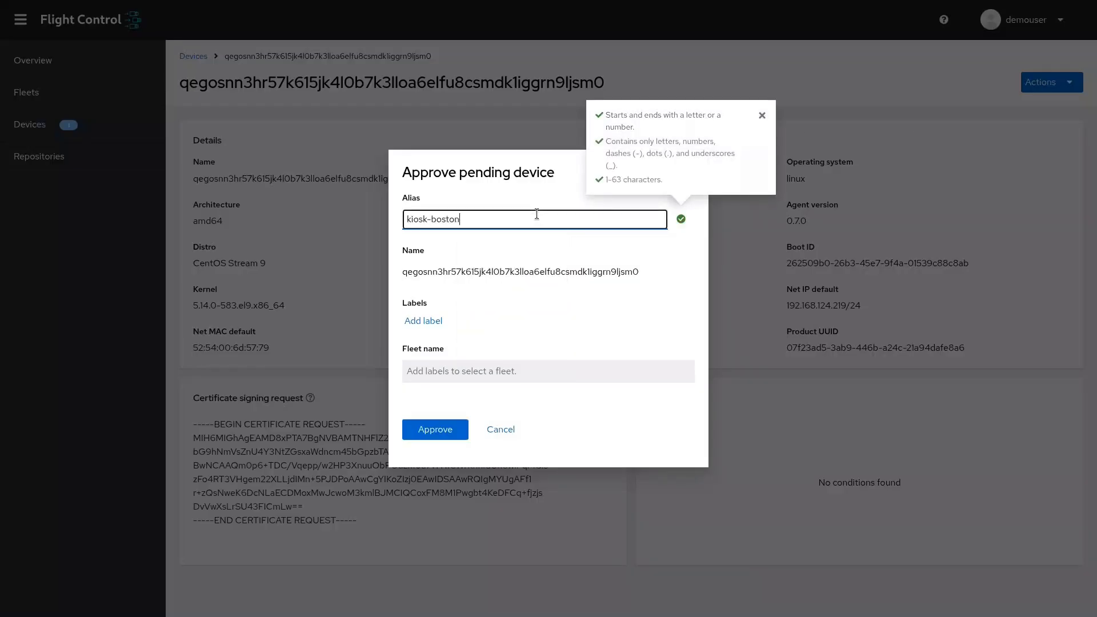
# Add the label key=value to the pending device and approve it.
pyautogui.click(439, 320)
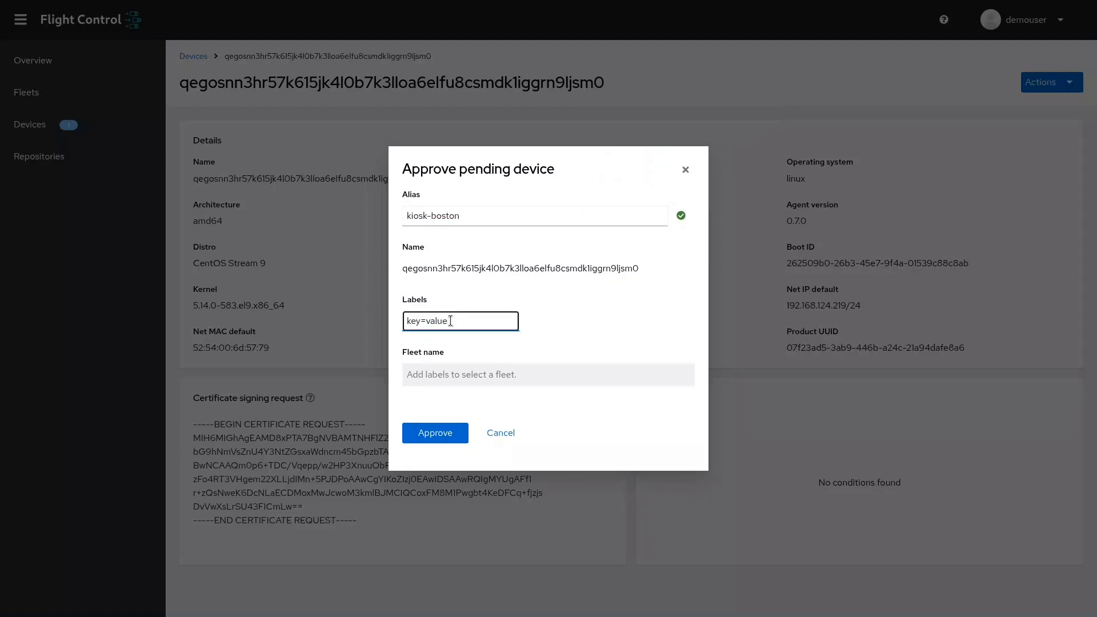
pyautogui.click(455, 356)
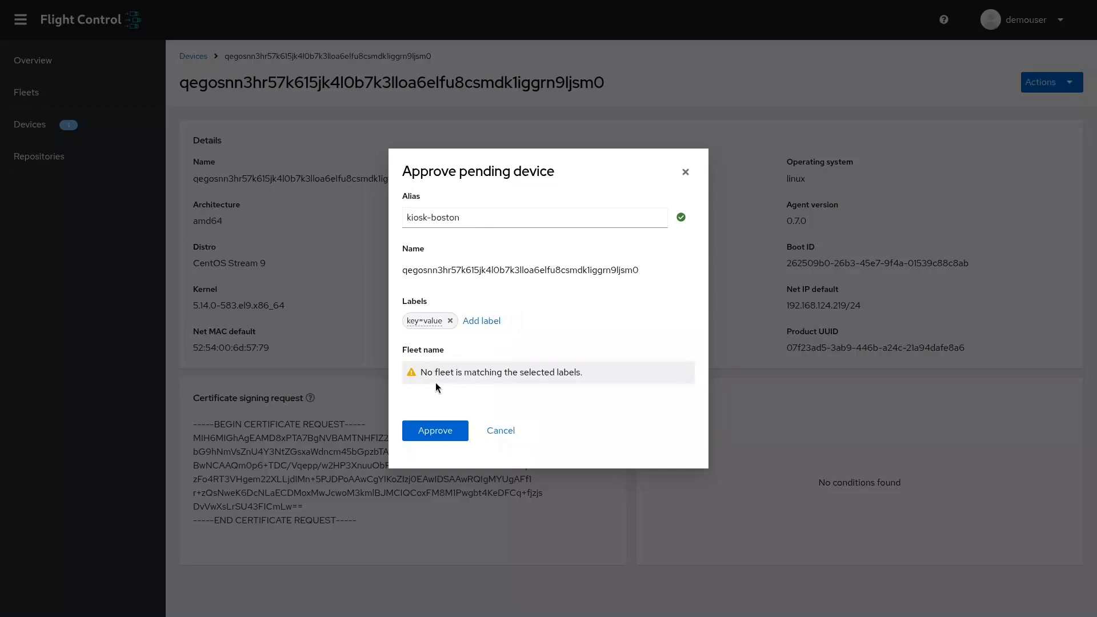
pyautogui.click(443, 429)
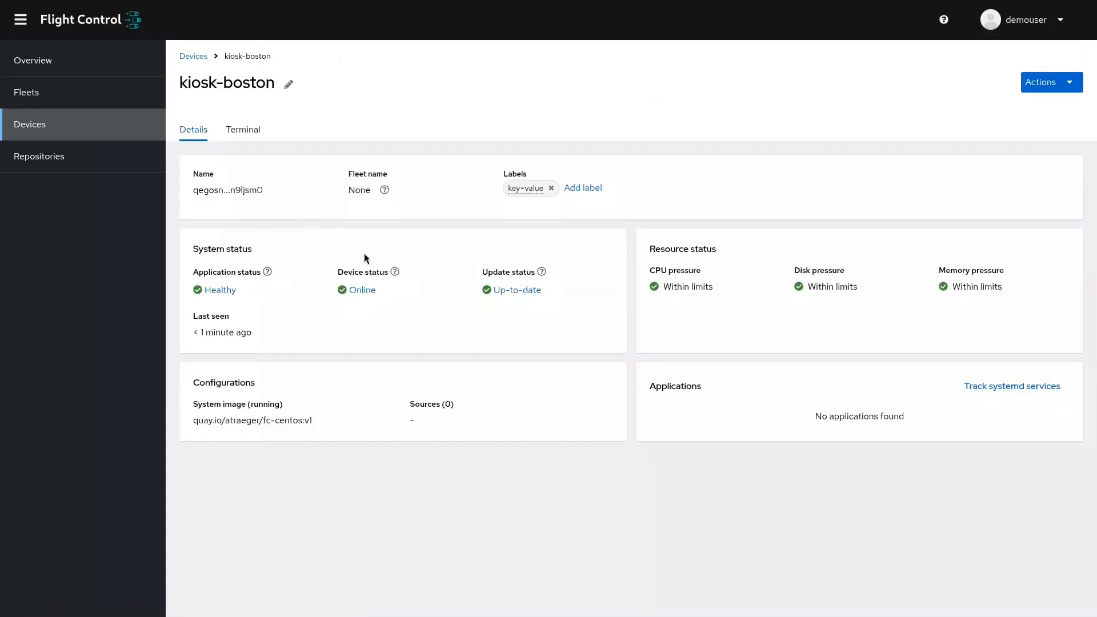
# Edit the kiosk-boston device and add a host configuration to its template named motd-update, with Inline configuration as the source type.
pyautogui.doubleClick(292, 421)
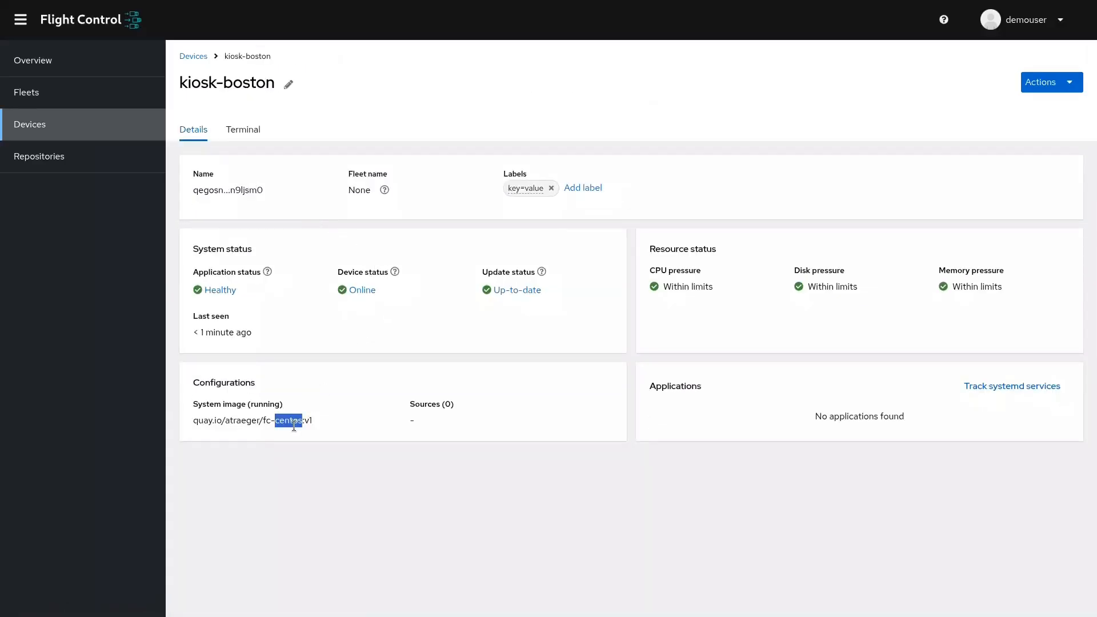
pyautogui.click(327, 410)
pyautogui.click(1032, 79)
pyautogui.click(1035, 109)
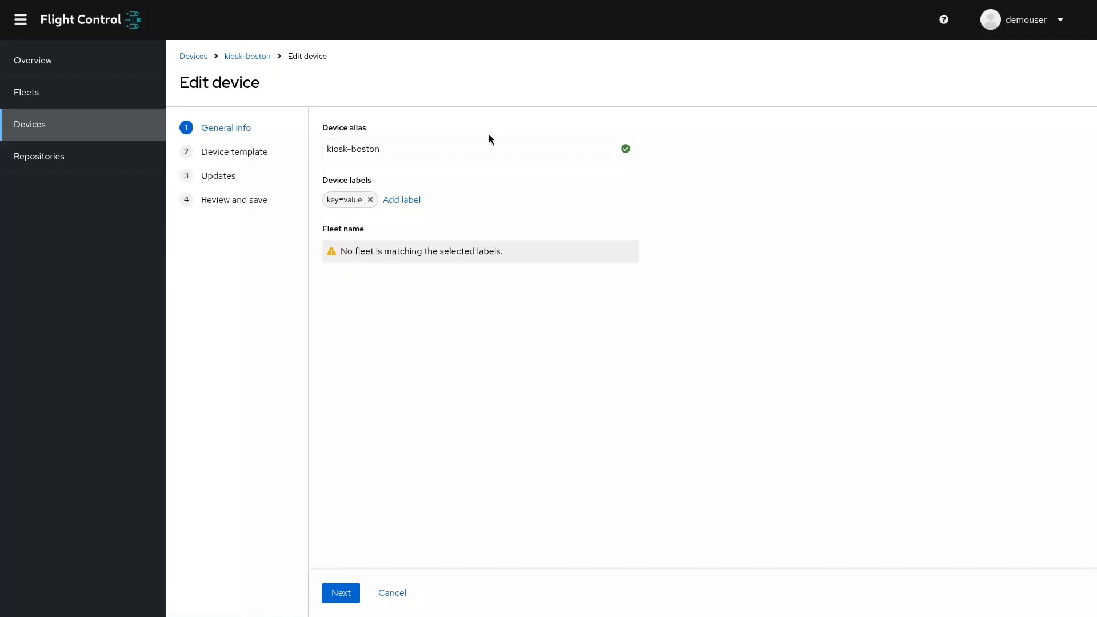
pyautogui.click(262, 154)
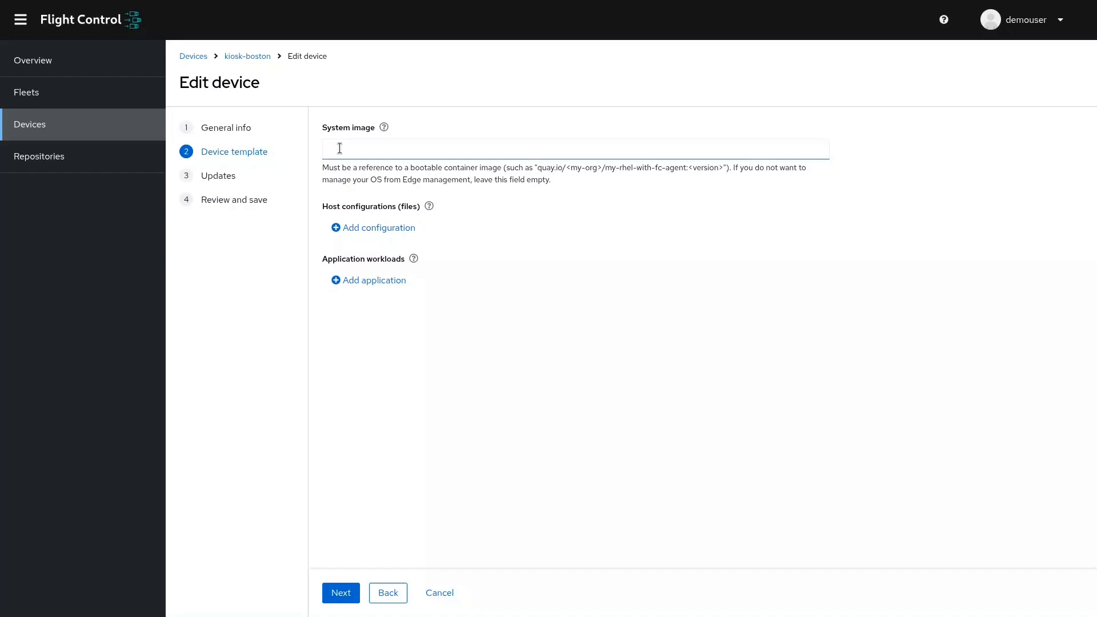
pyautogui.click(361, 229)
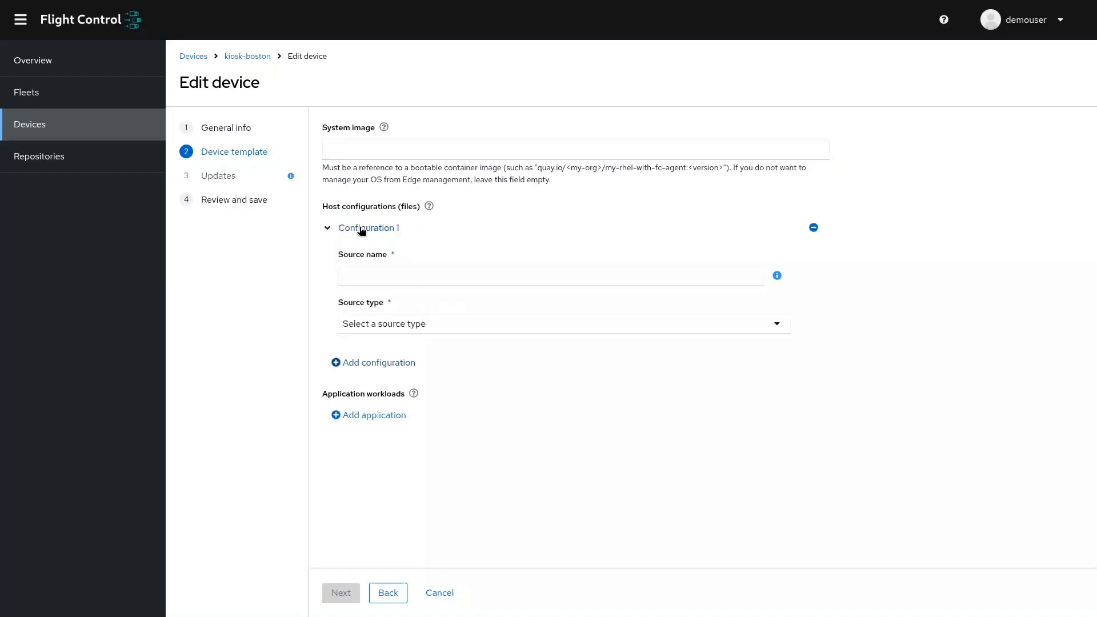
pyautogui.click(380, 276)
pyautogui.click(404, 312)
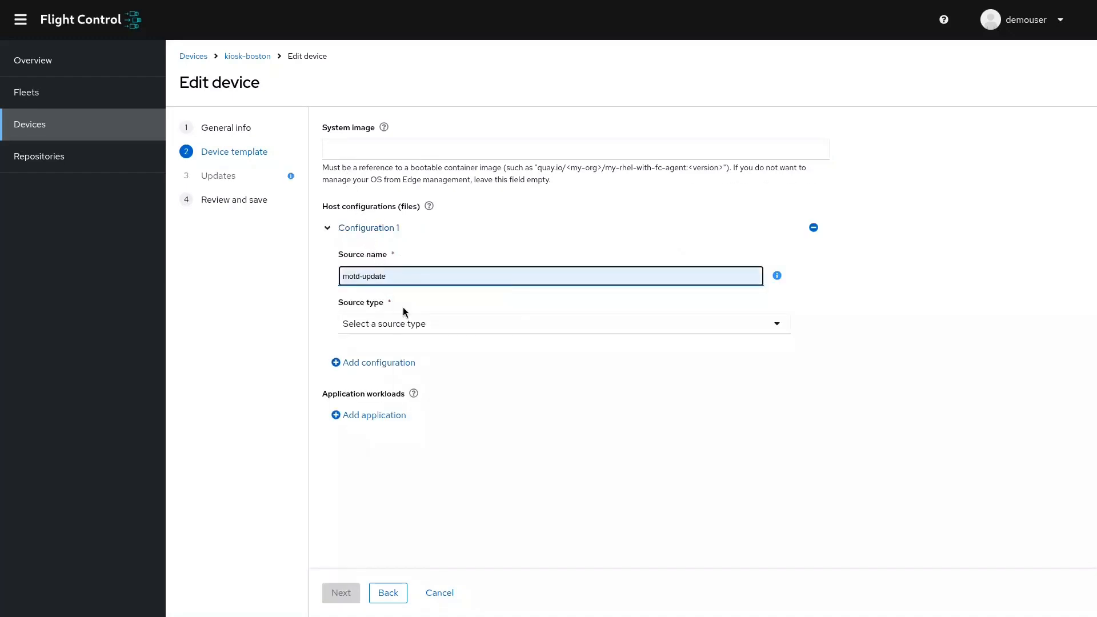
pyautogui.click(404, 322)
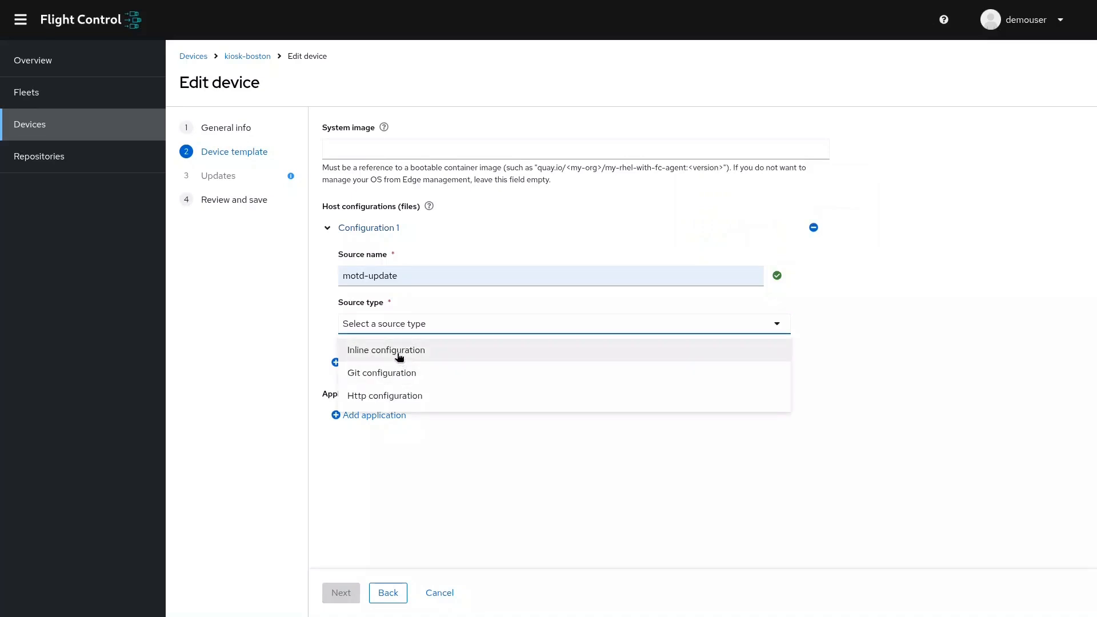
pyautogui.click(399, 351)
# Define the inline file /etc/motd with the content "Hello from our demo!" and continue to the update settings.
pyautogui.click(403, 400)
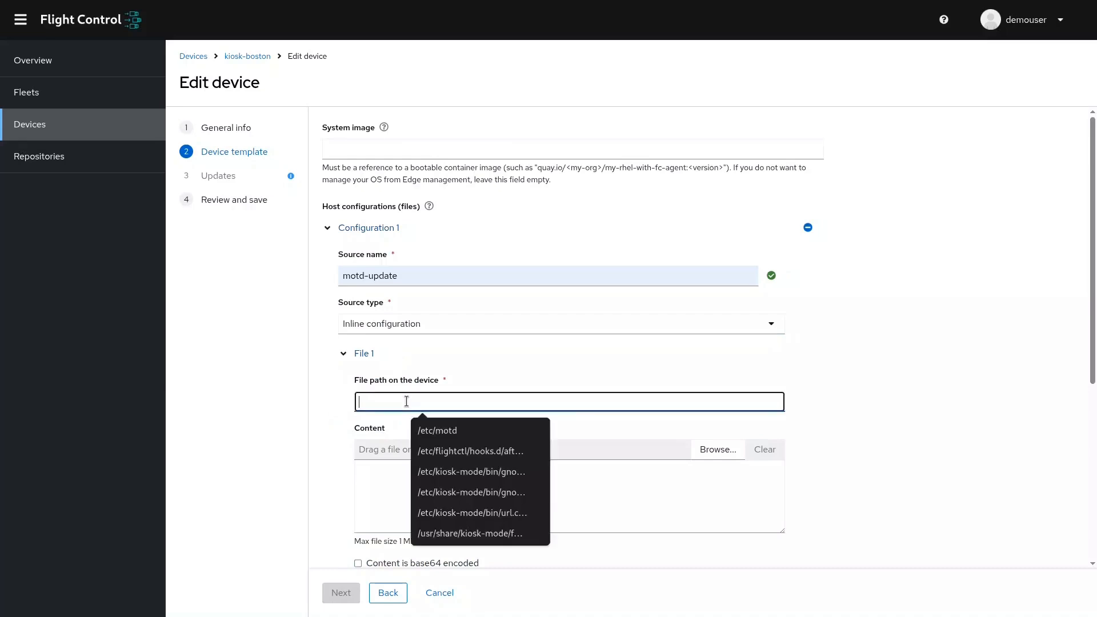
pyautogui.click(429, 433)
pyautogui.click(437, 474)
pyautogui.write('Hello')
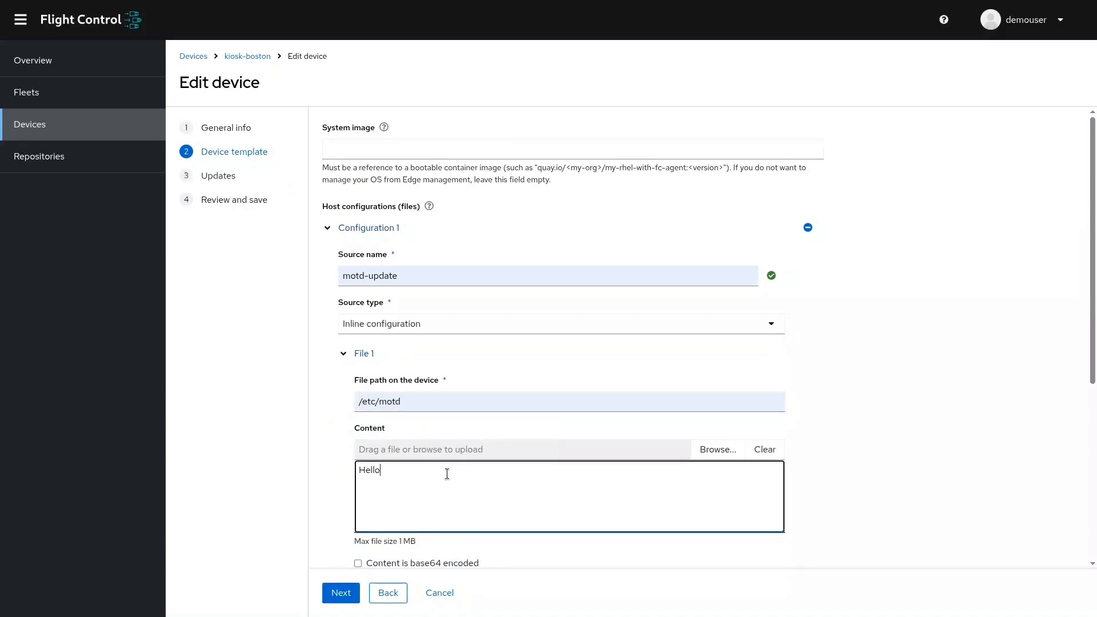
pyautogui.write(' from our demo!')
pyautogui.scroll(-3, 447, 475)
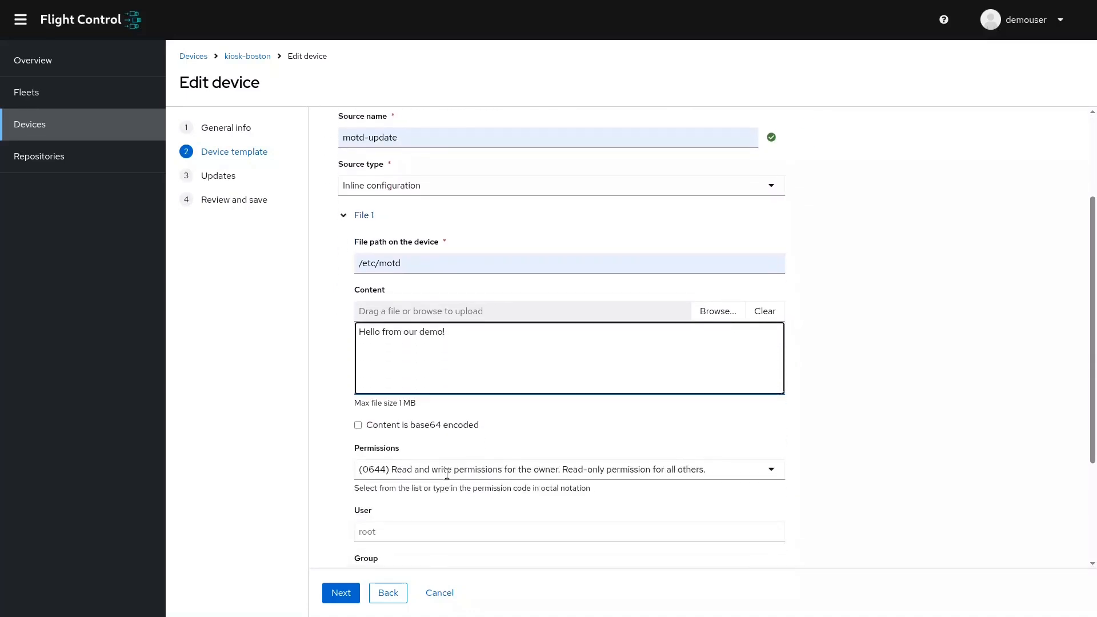
pyautogui.scroll(-1, 445, 470)
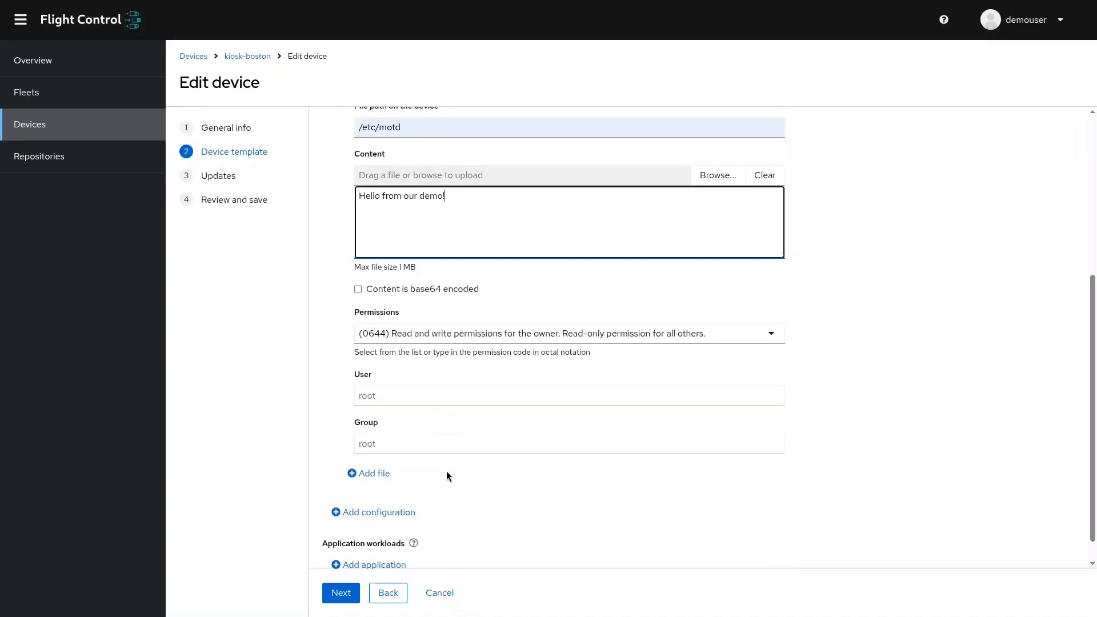
pyautogui.scroll(-1, 447, 476)
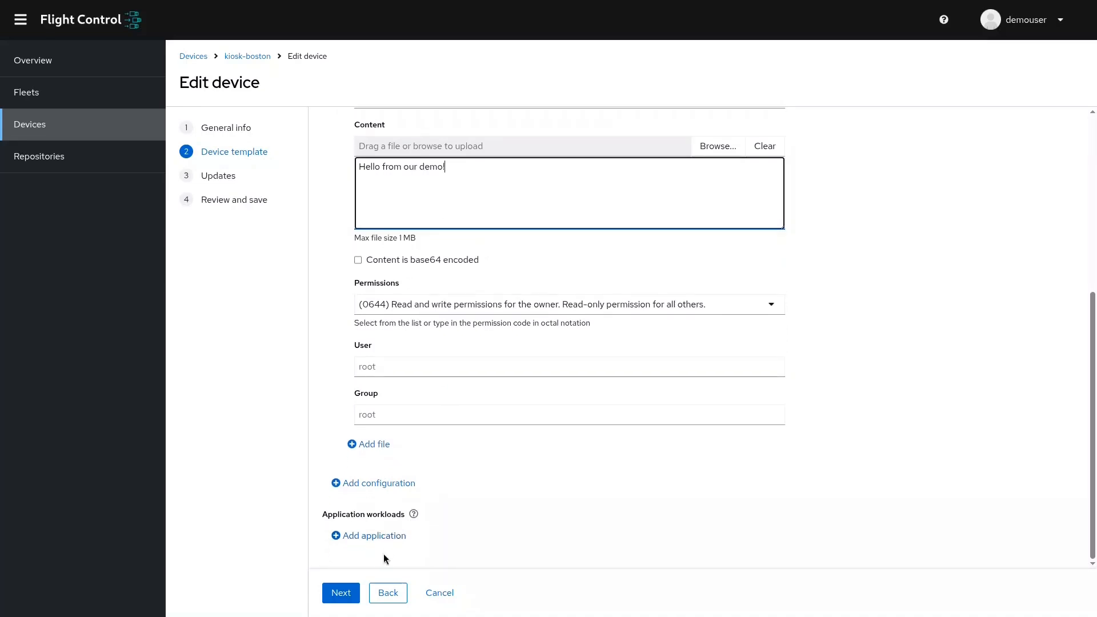
pyautogui.click(343, 593)
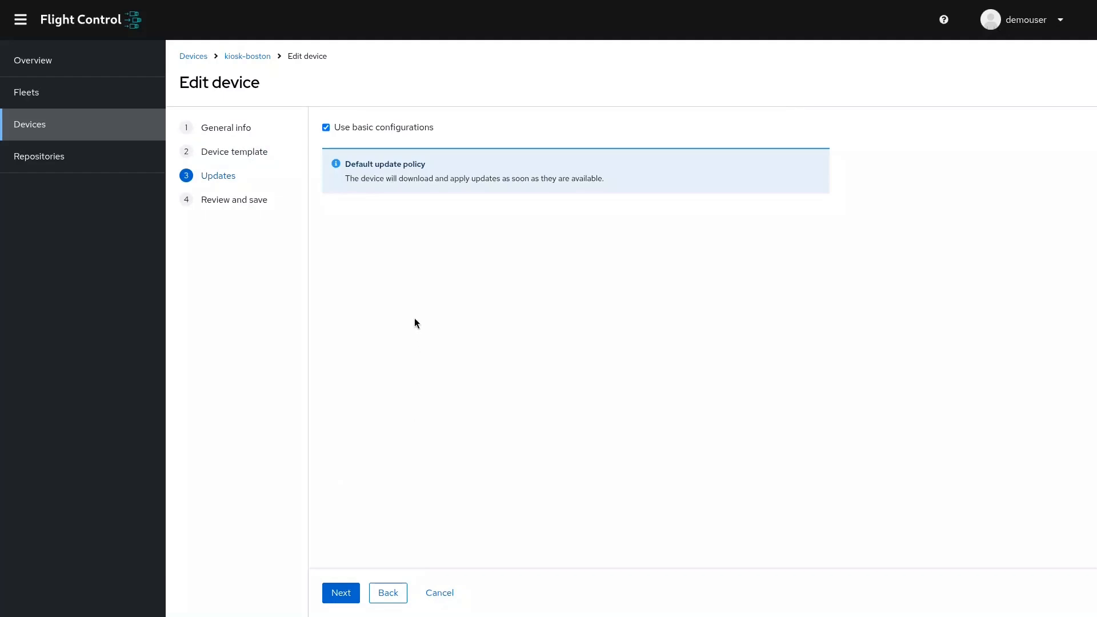
pyautogui.click(326, 128)
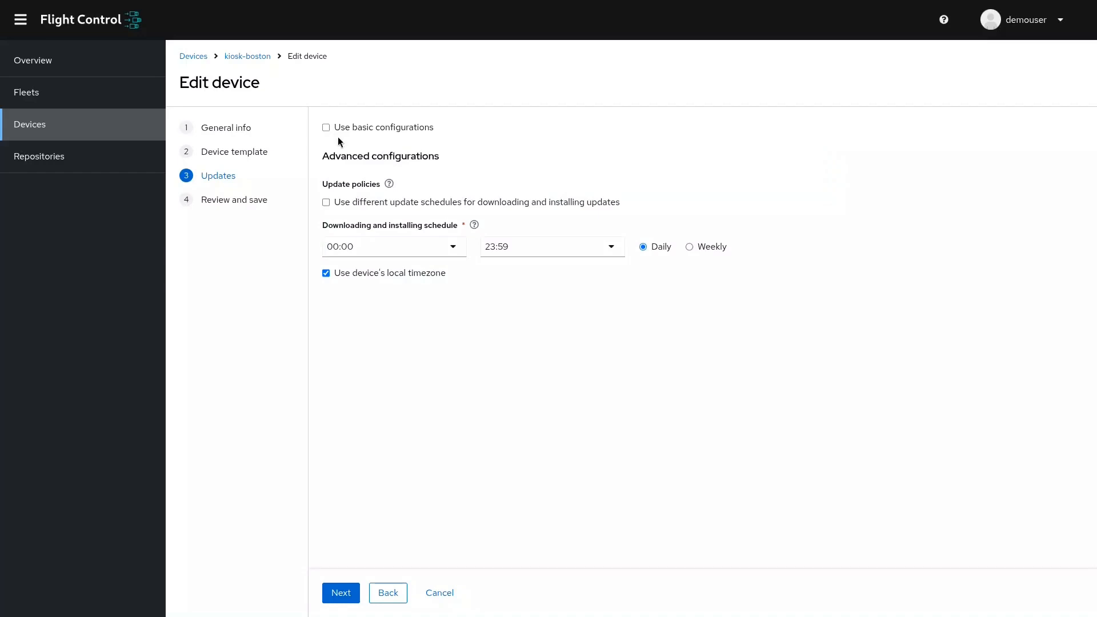
pyautogui.click(328, 128)
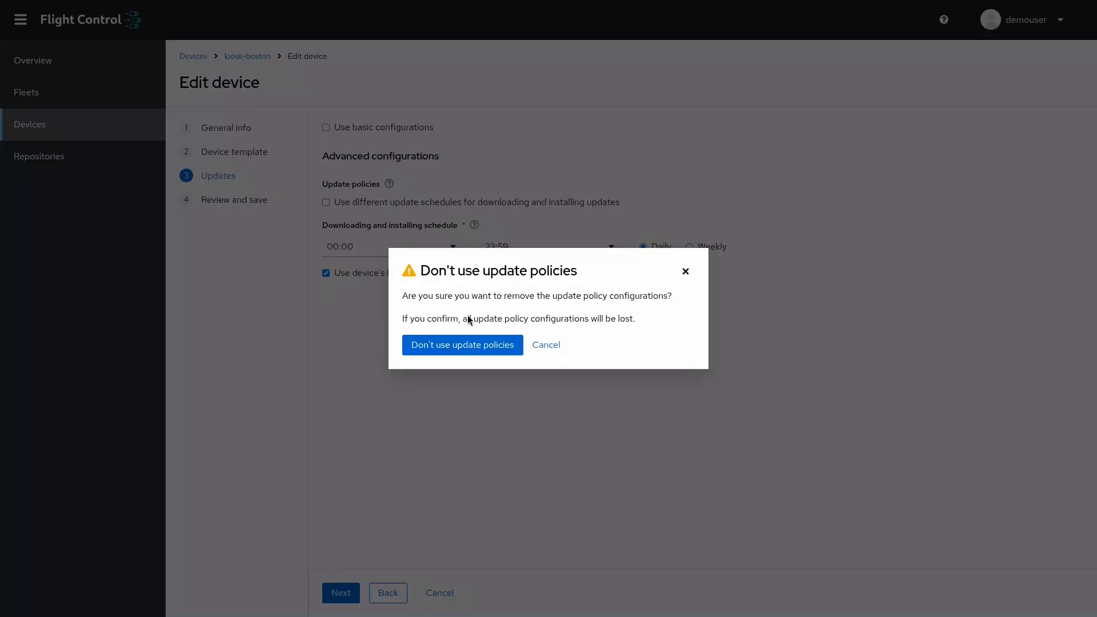
pyautogui.click(482, 349)
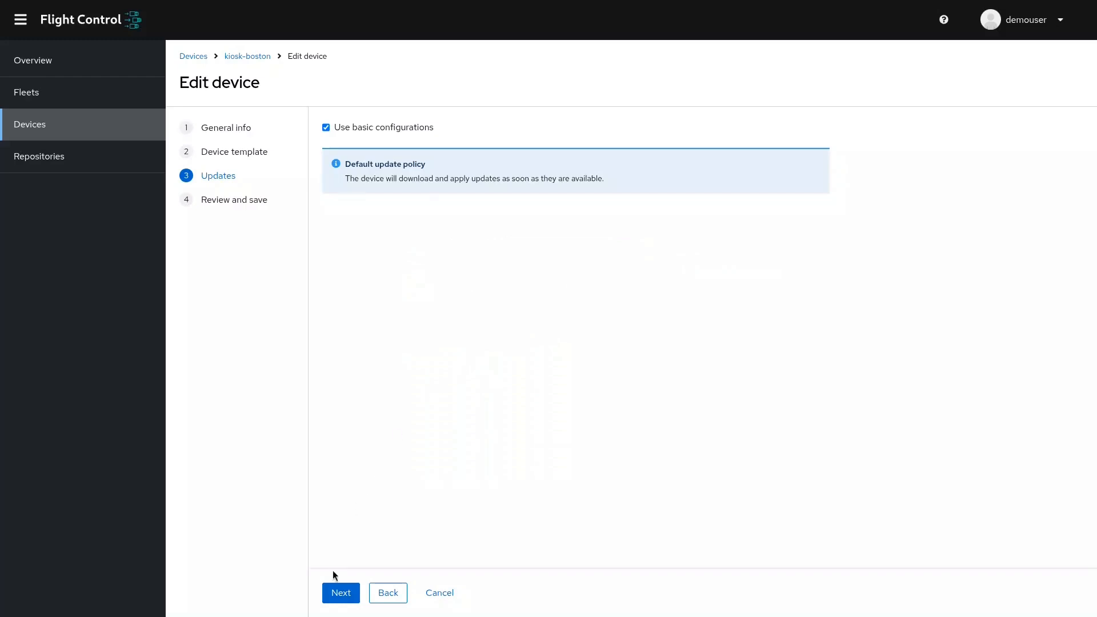
# Proceed to the review with the basic update configuration and save the edited kiosk-boston device.
pyautogui.click(337, 598)
pyautogui.click(337, 598)
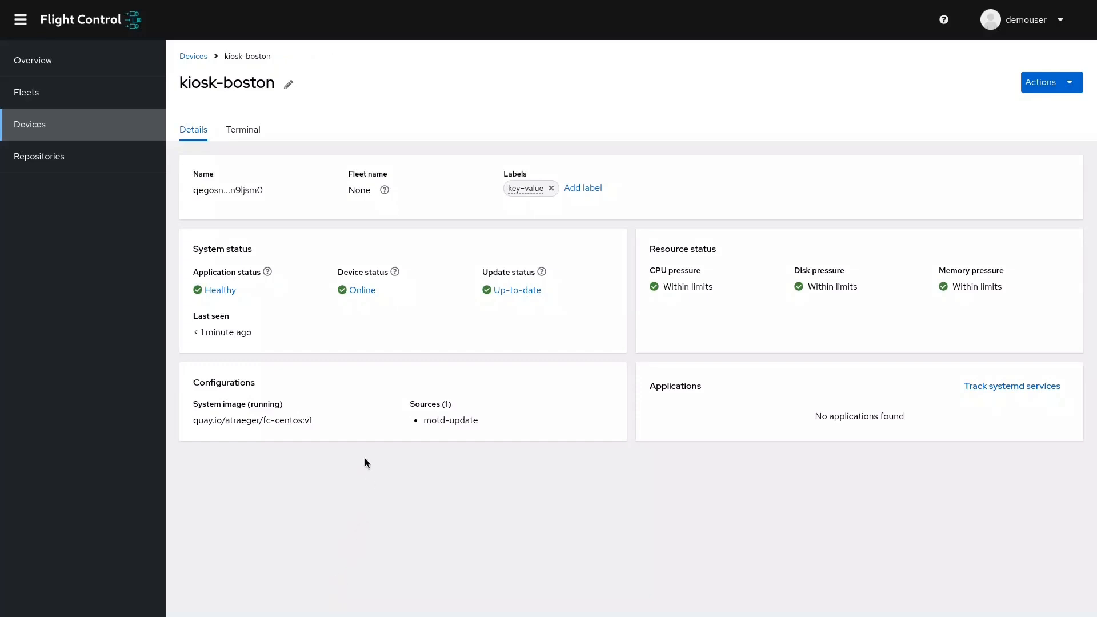
# Open a terminal on kiosk-boston and print the message file with cat /etc/motd.
pyautogui.click(249, 134)
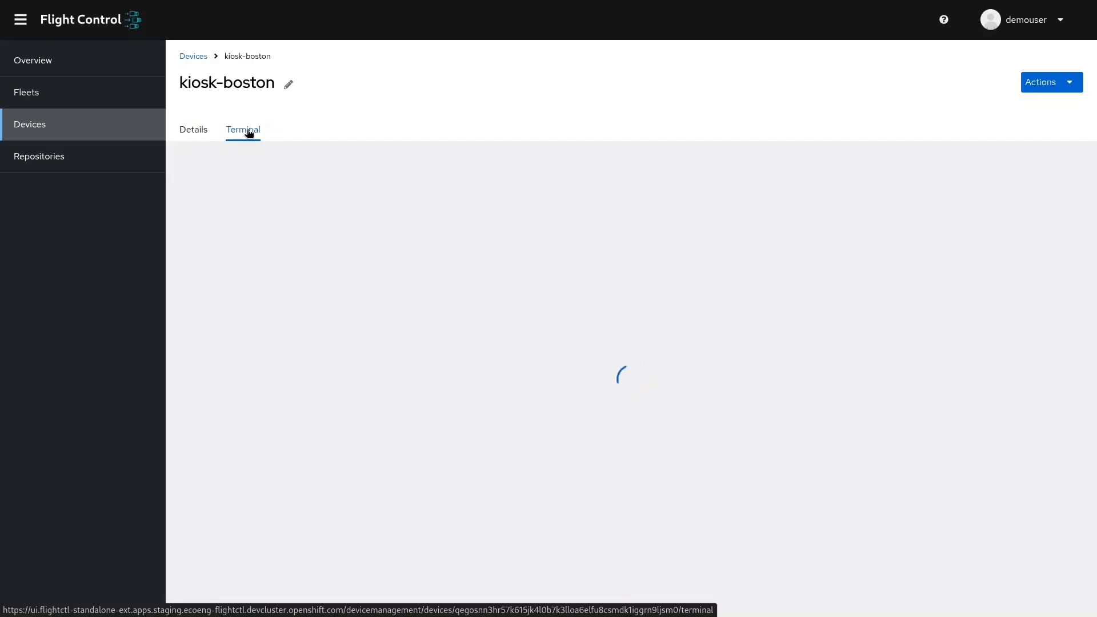
pyautogui.write('ca')
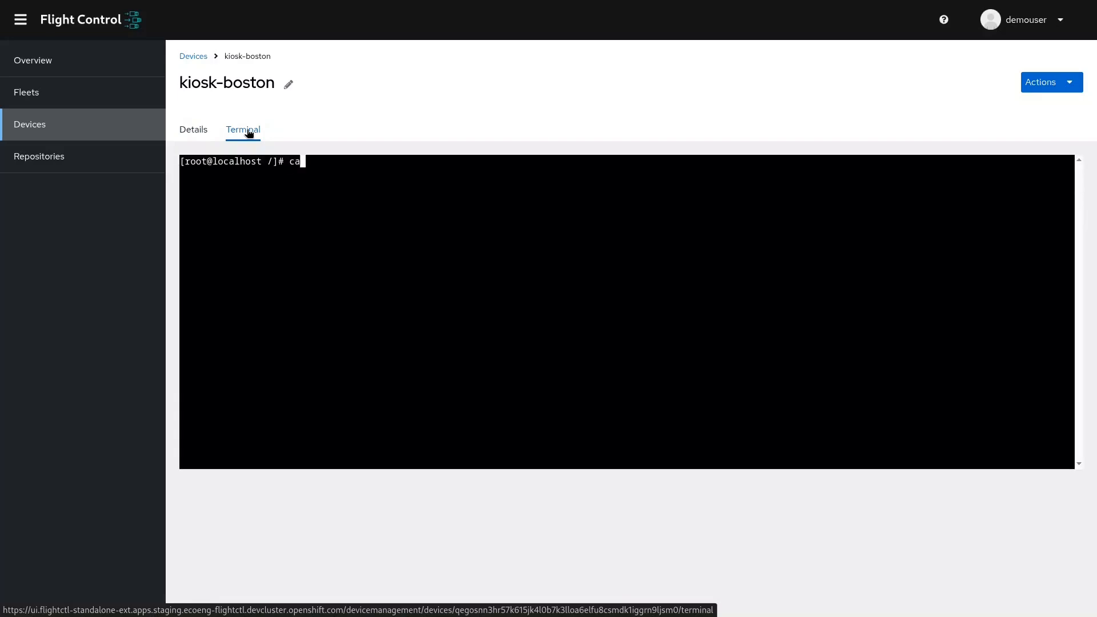
pyautogui.write('t /etc/motd')
pyautogui.press('Return')
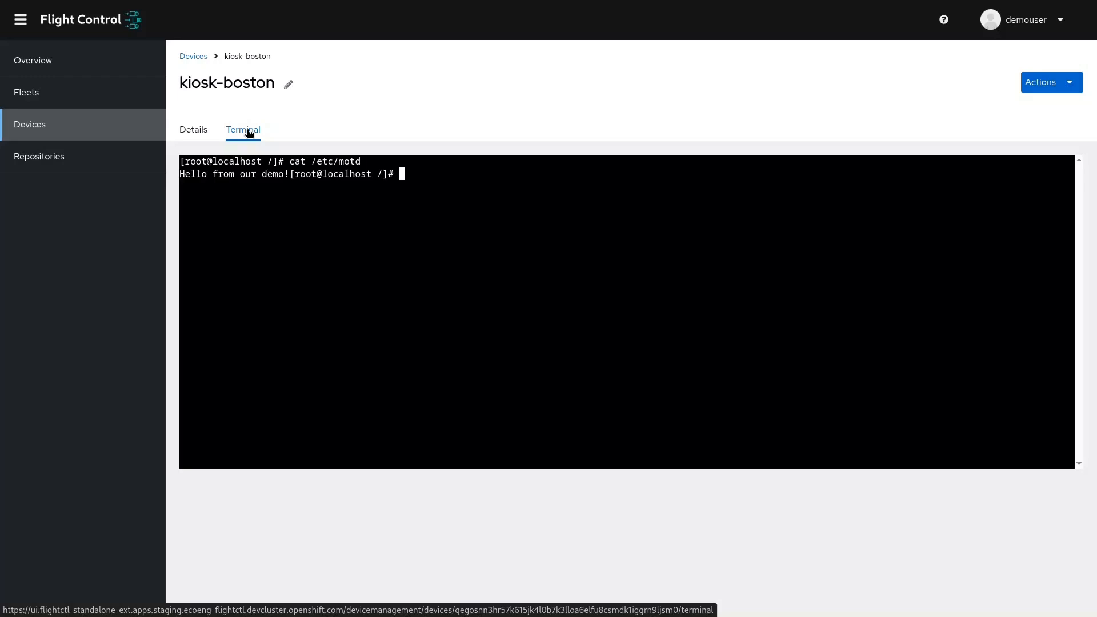
# Start creating a new repository and name it kiosk-content.
pyautogui.click(126, 99)
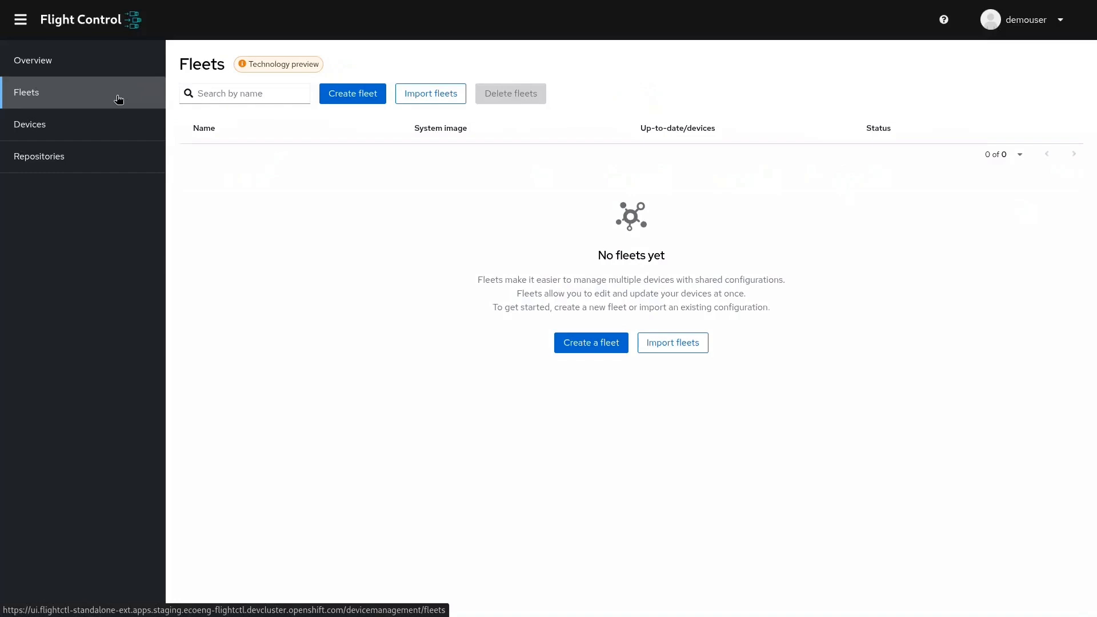
pyautogui.click(108, 162)
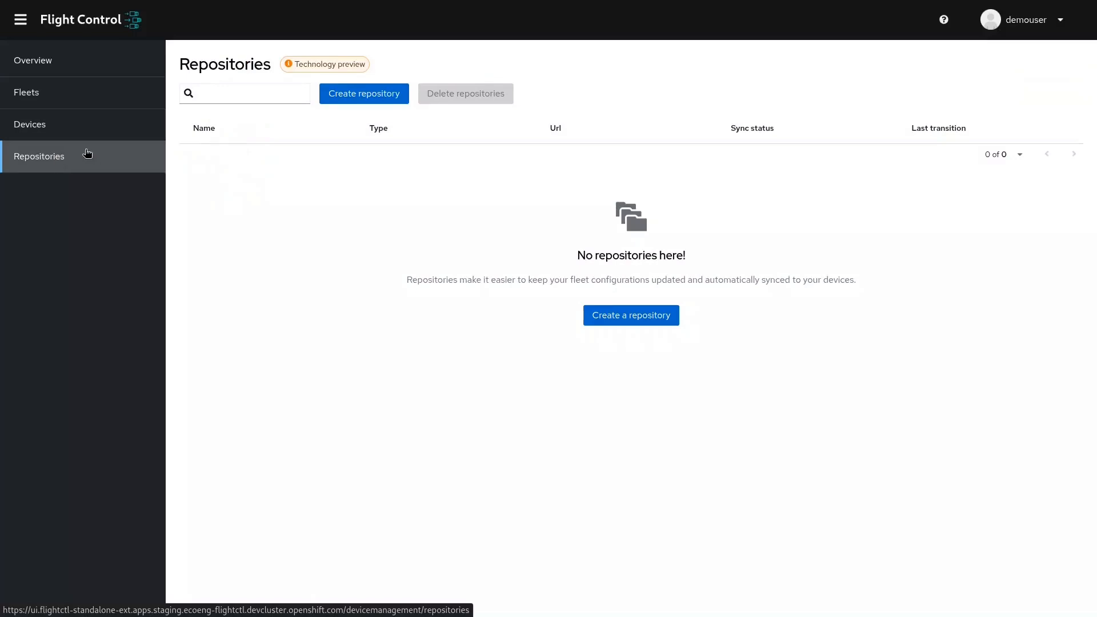
pyautogui.click(344, 98)
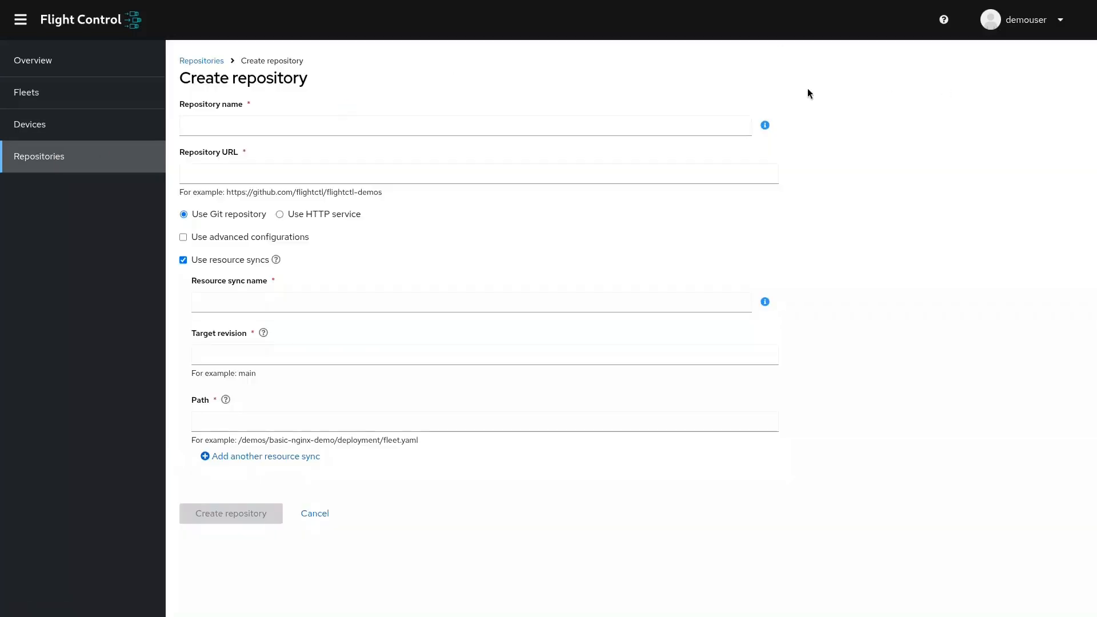
pyautogui.click(558, 123)
pyautogui.press('Down')
pyautogui.press('Down')
pyautogui.press('Down')
pyautogui.press('Return')
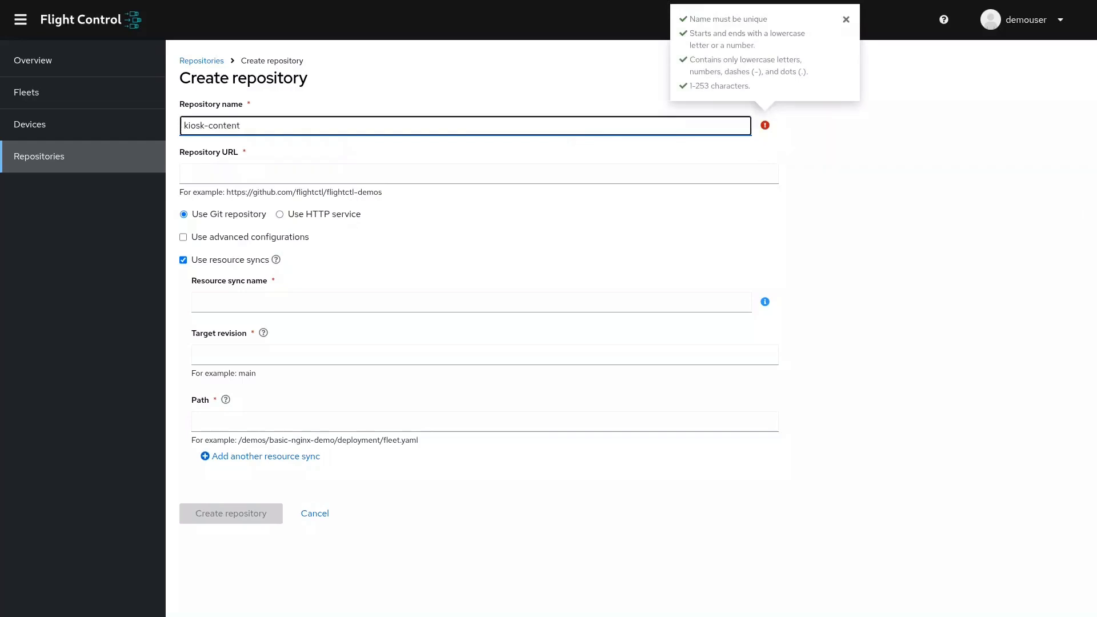
pyautogui.press('Tab')
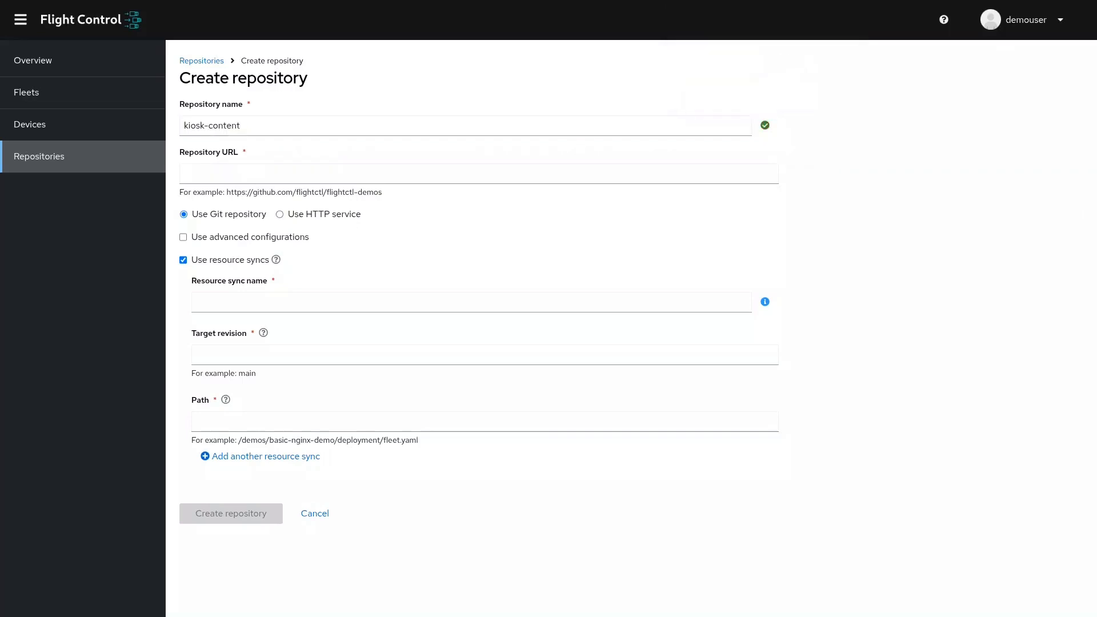
# Set the repository URL to the GitHub address of fc-kiosk.git and enable advanced configurations.
pyautogui.click(602, 171)
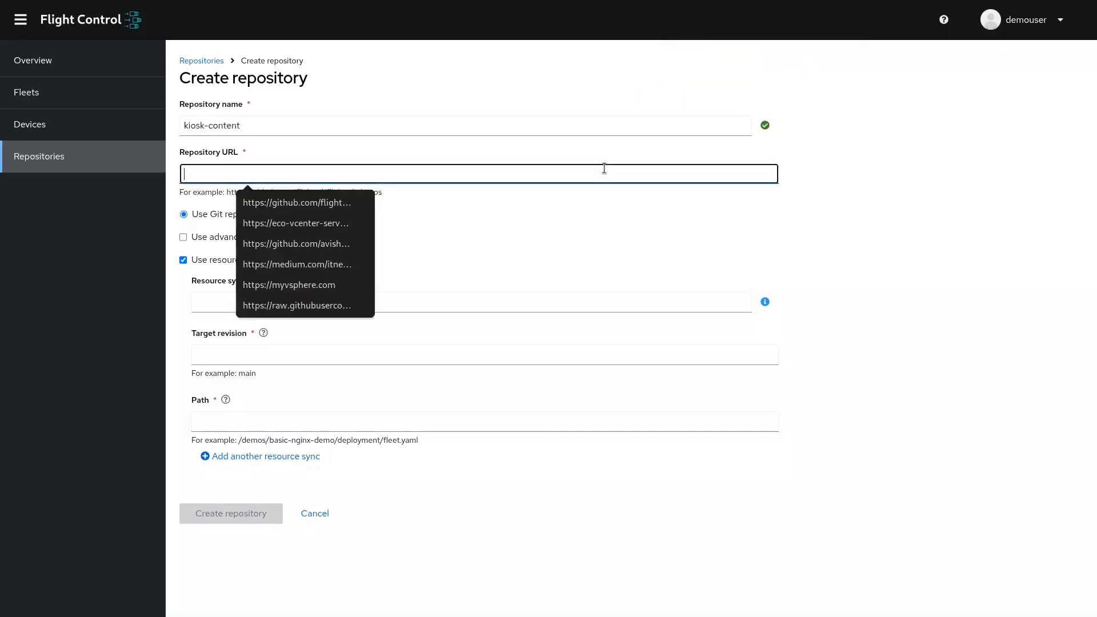
pyautogui.press('Down')
pyautogui.press('Down')
pyautogui.press('Down')
pyautogui.press('Return')
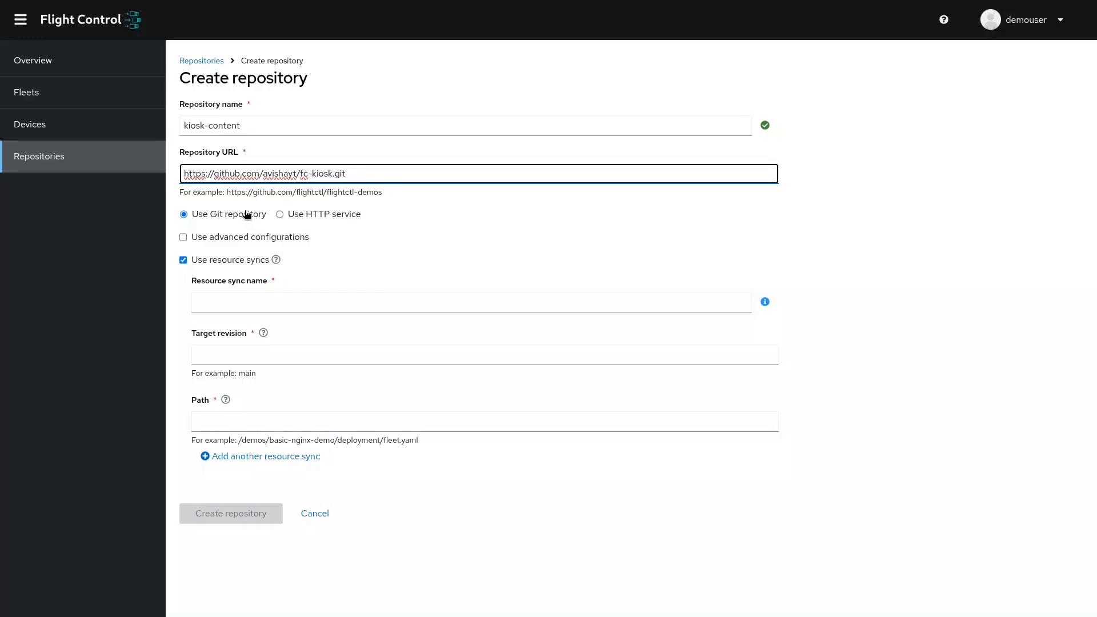
pyautogui.click(249, 238)
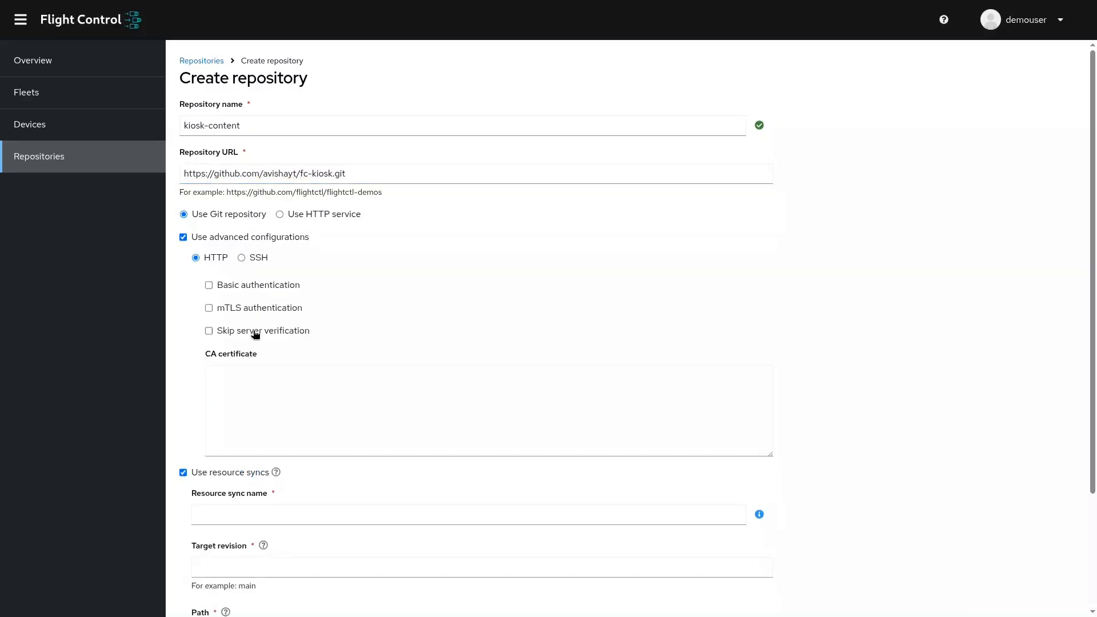
# Disable advanced configurations and resource syncs for kiosk-content and create the repository.
pyautogui.click(242, 241)
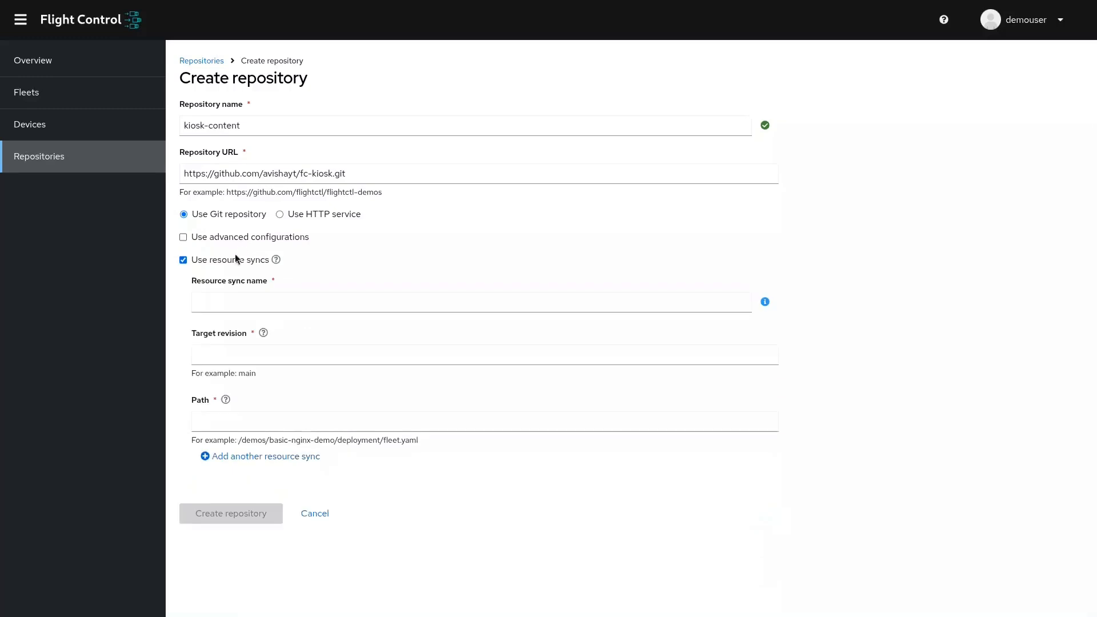
pyautogui.click(233, 265)
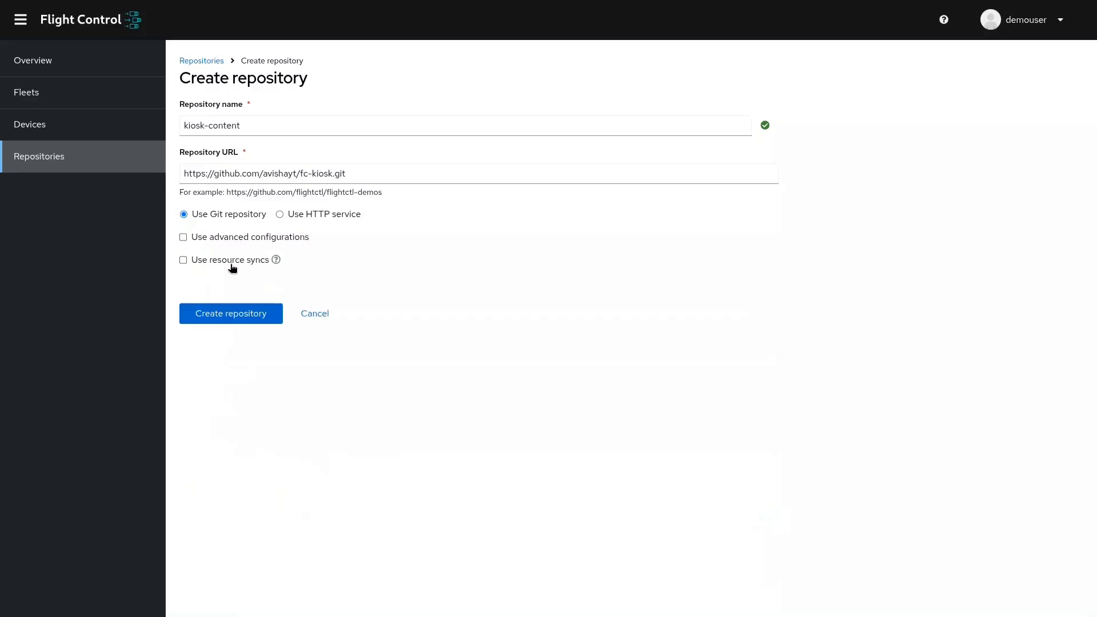
pyautogui.click(237, 315)
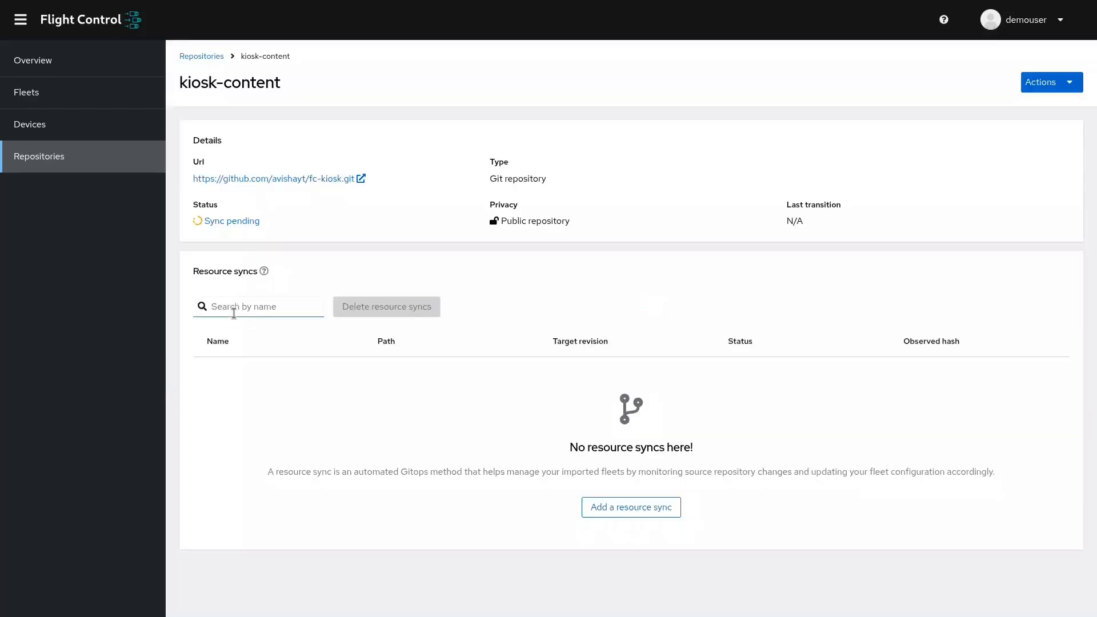
pyautogui.click(144, 166)
pyautogui.click(389, 95)
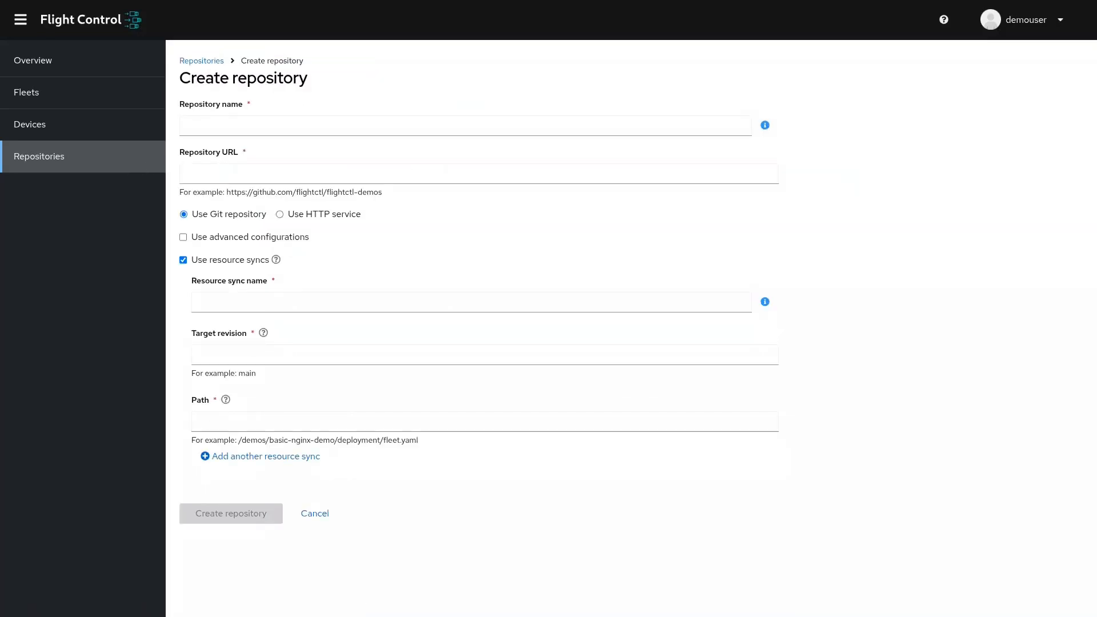
pyautogui.click(490, 124)
pyautogui.click(355, 118)
pyautogui.click(343, 152)
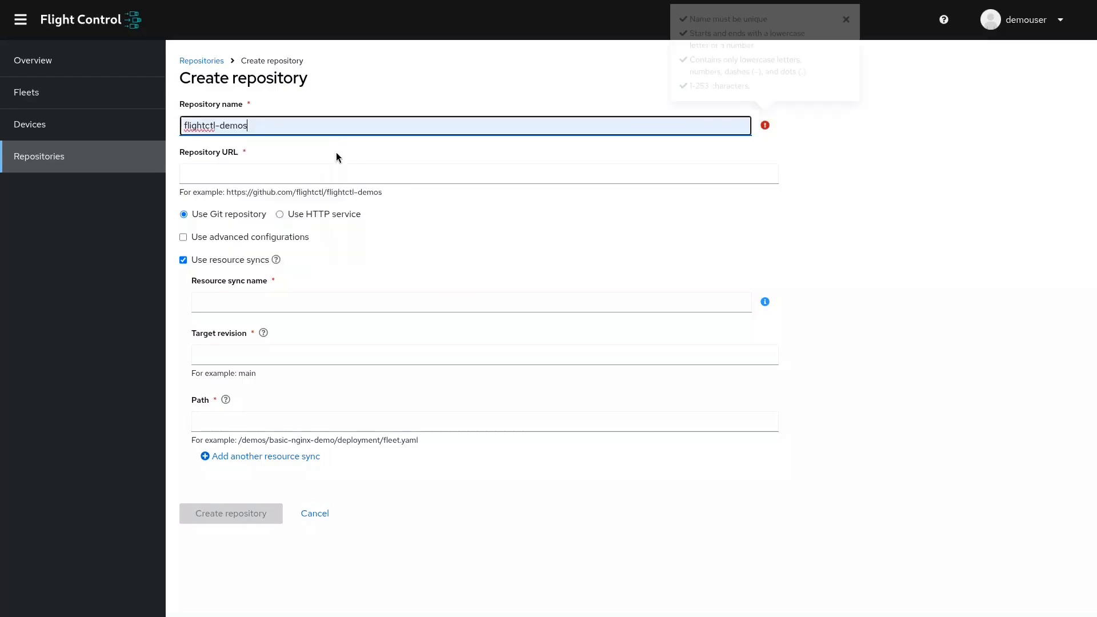
pyautogui.click(336, 173)
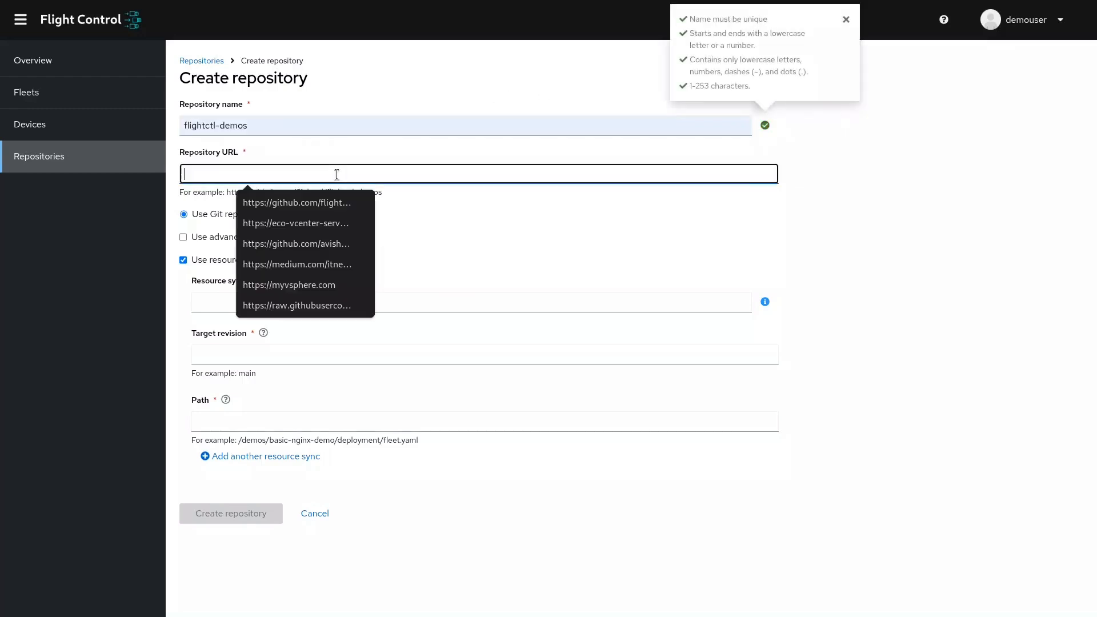
pyautogui.click(326, 202)
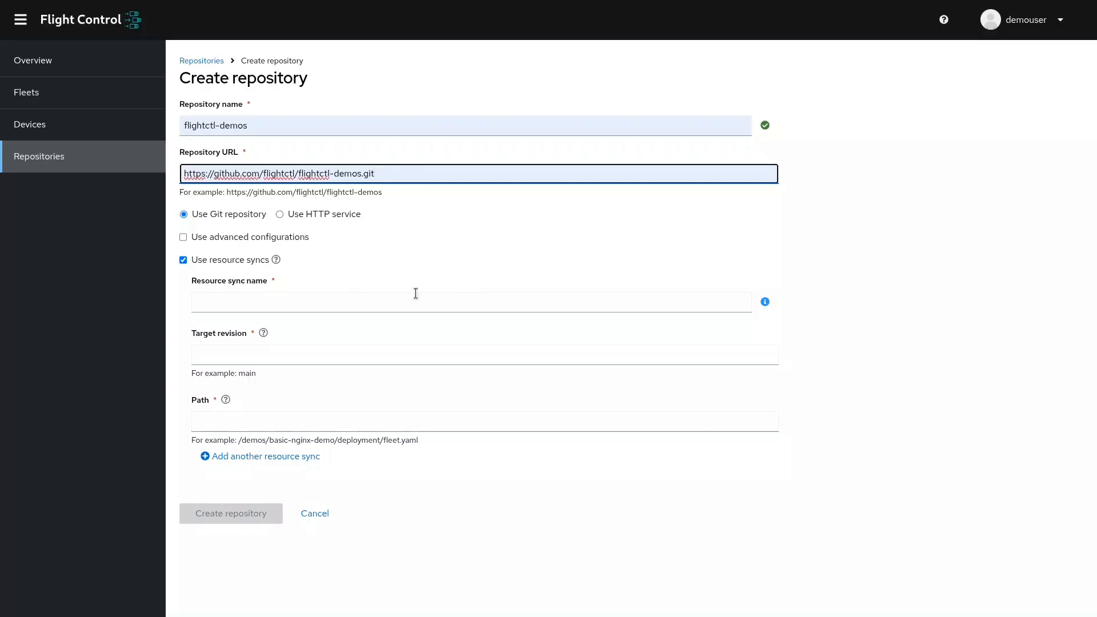
# Name the resource sync fc-kiosk and set its target revision to fc-kiosk.
pyautogui.click(395, 303)
pyautogui.write('fc-ki')
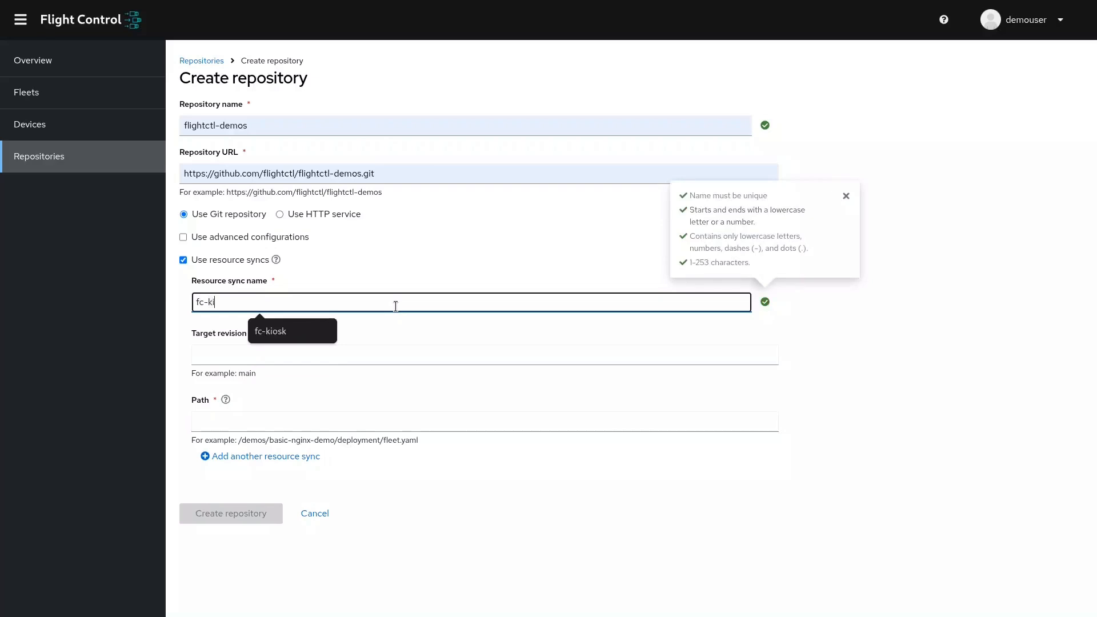
pyautogui.write('osk')
pyautogui.hotkey('ctrl', 'a')
pyautogui.hotkey('ctrl', 'c')
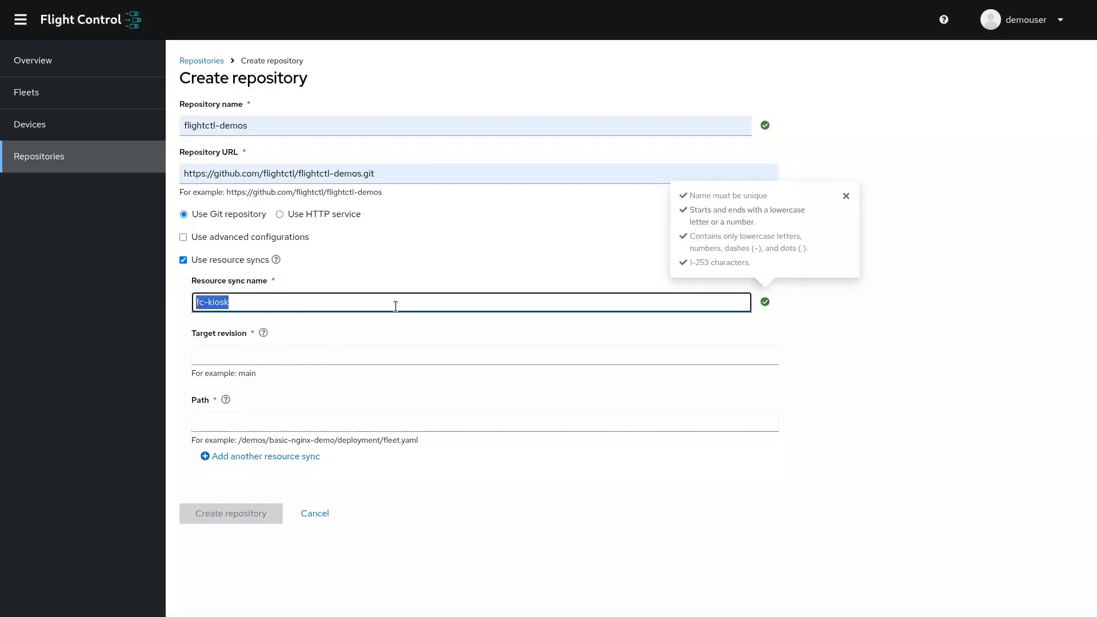
pyautogui.click(378, 362)
pyautogui.hotkey('ctrl', 'v')
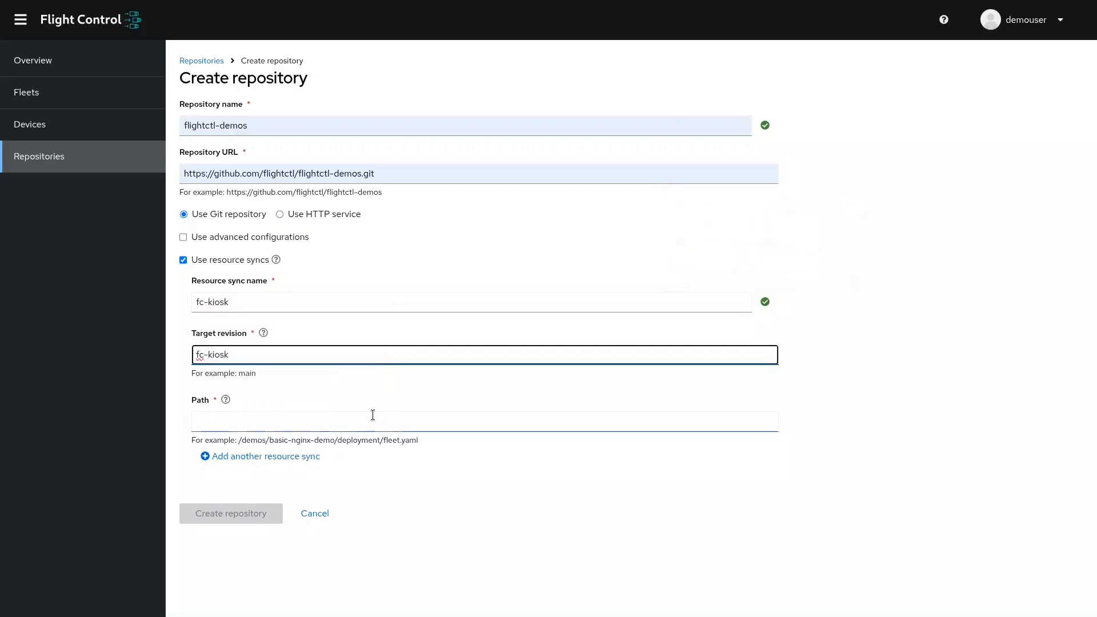
# Set the resource sync path to /demos/kiosk/deployment/fleet.yaml and create the flightctl-demos repository.
pyautogui.hotkey('alt', 'Tab')
pyautogui.click(664, 419)
pyautogui.write('/demos/kiosk/deployment/fleet.yaml')
pyautogui.click(492, 448)
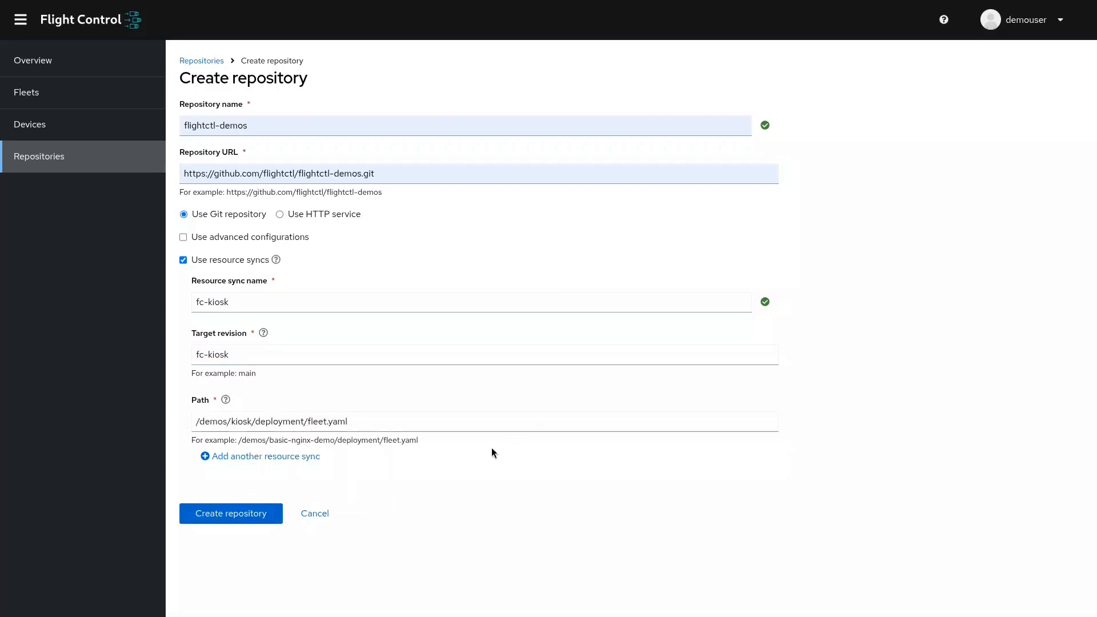
pyautogui.click(247, 508)
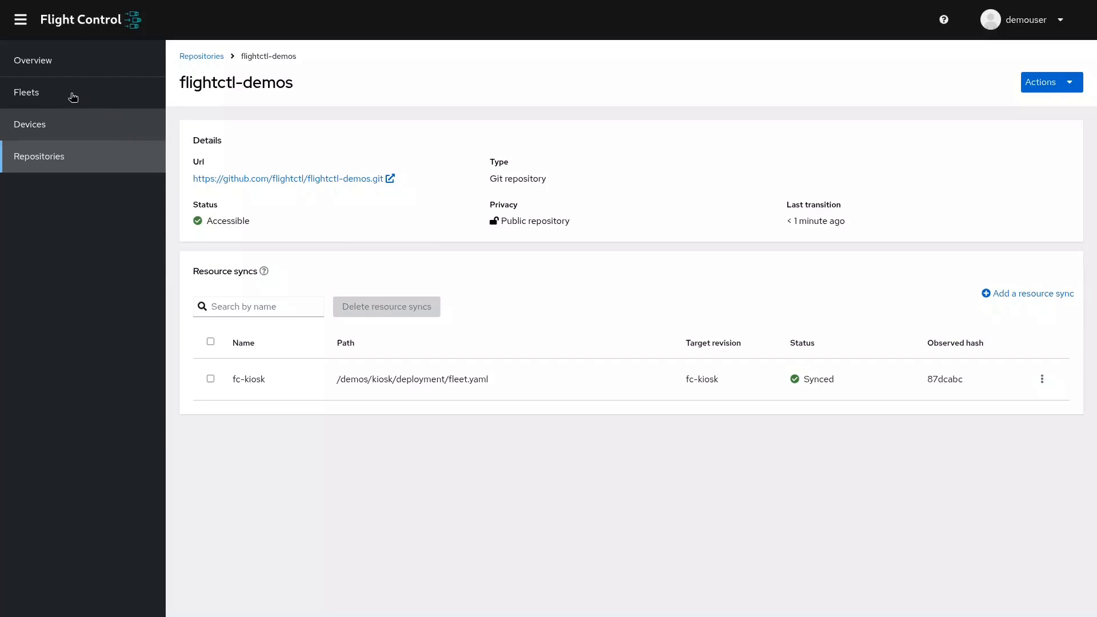
# Open the kiosks fleet for editing and proceed from its general info to the device template.
pyautogui.click(73, 97)
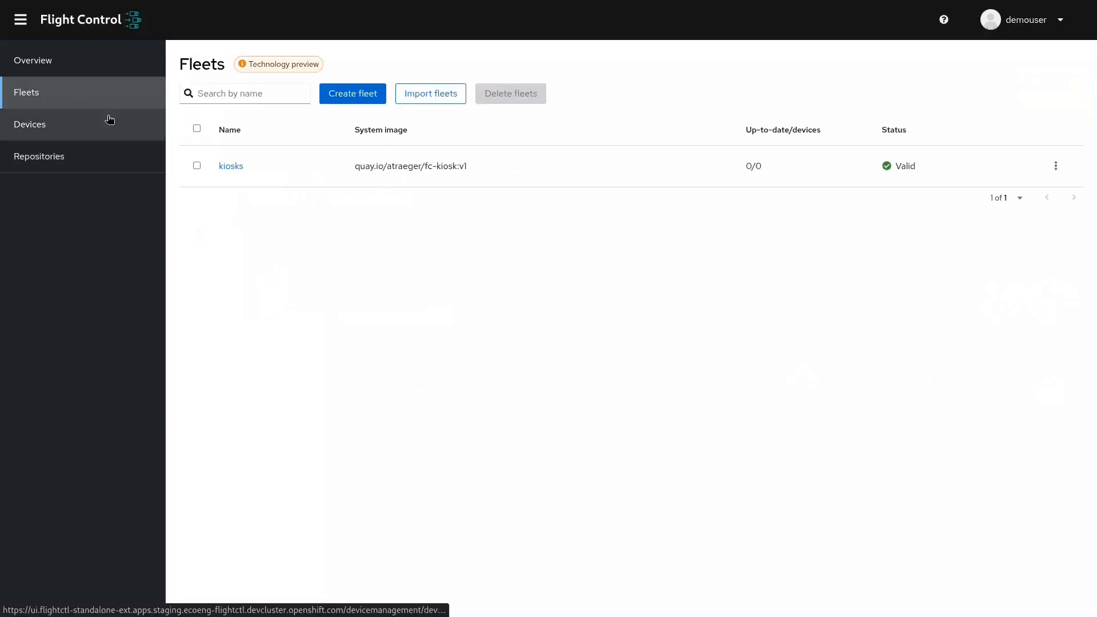
pyautogui.click(222, 170)
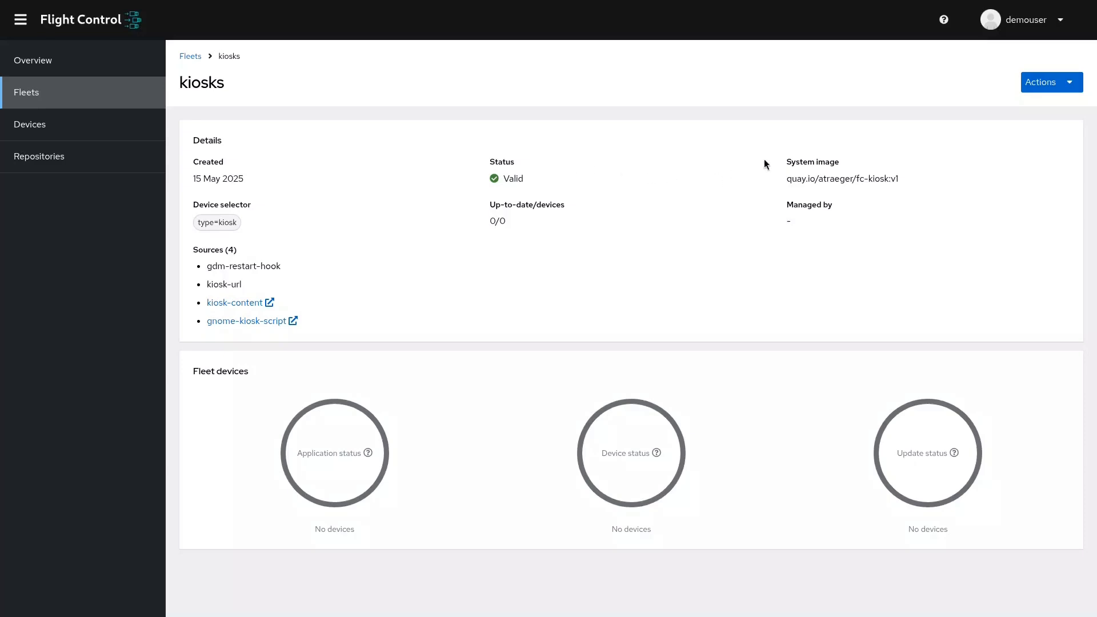
pyautogui.click(1031, 95)
pyautogui.click(1044, 108)
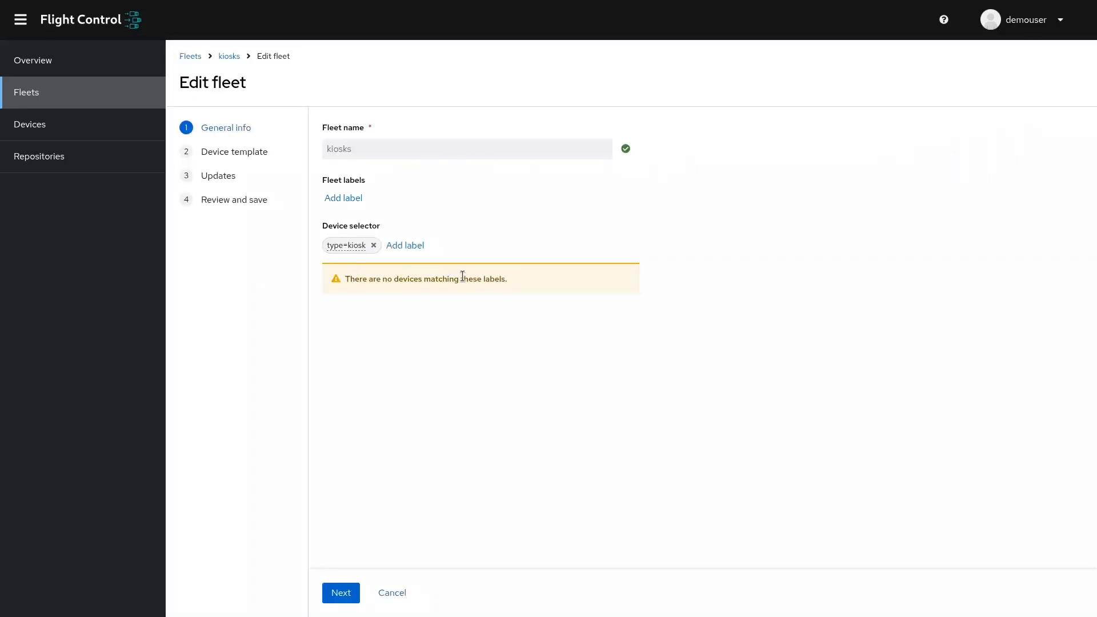
pyautogui.click(337, 596)
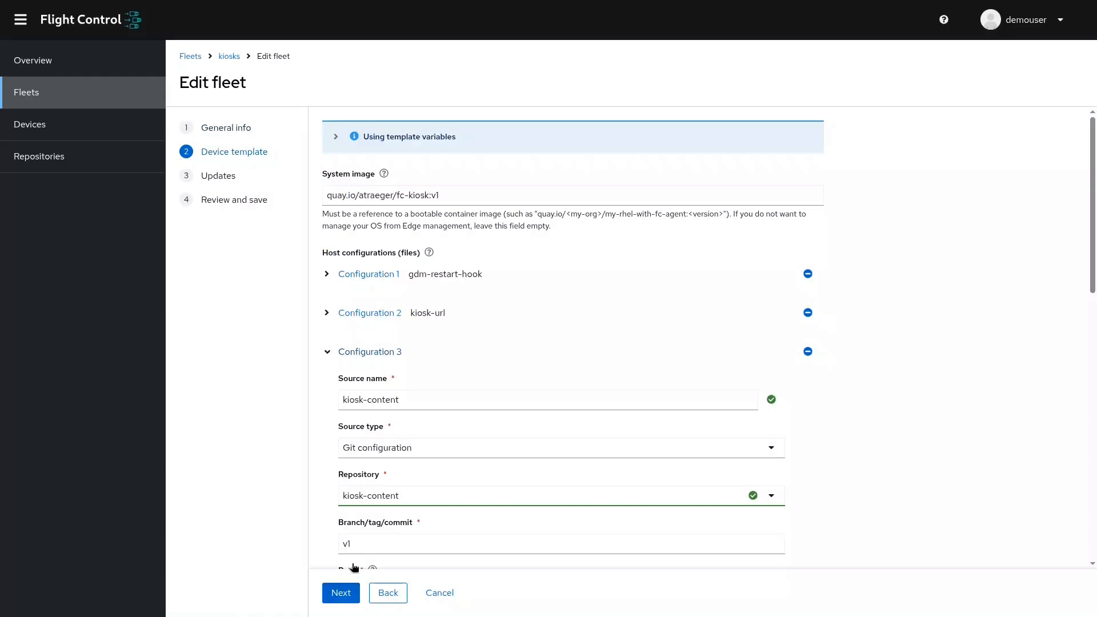
# Examine the fleet's system image and the kiosk-content configuration's branch and region-based path.
pyautogui.tripleClick(446, 196)
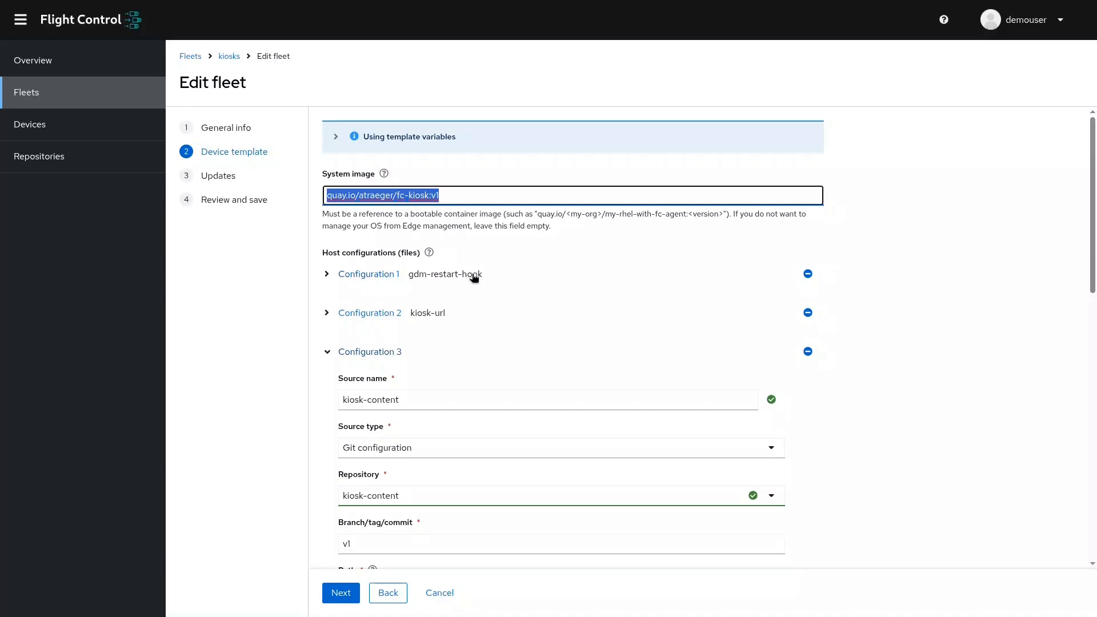
pyautogui.scroll(-3, 474, 322)
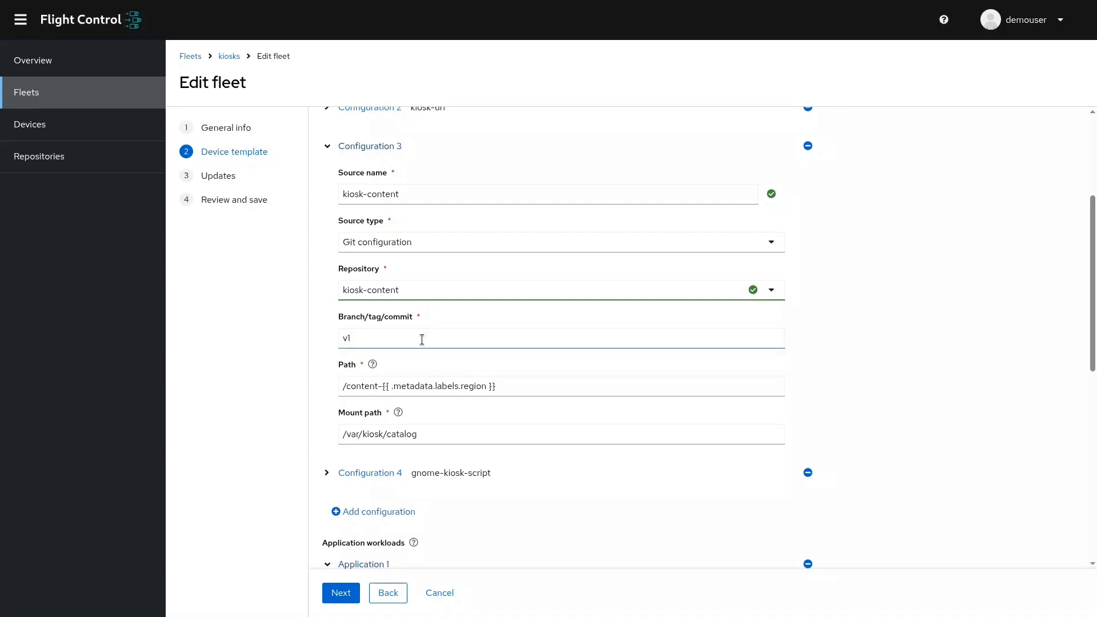
pyautogui.scroll(-1, 422, 340)
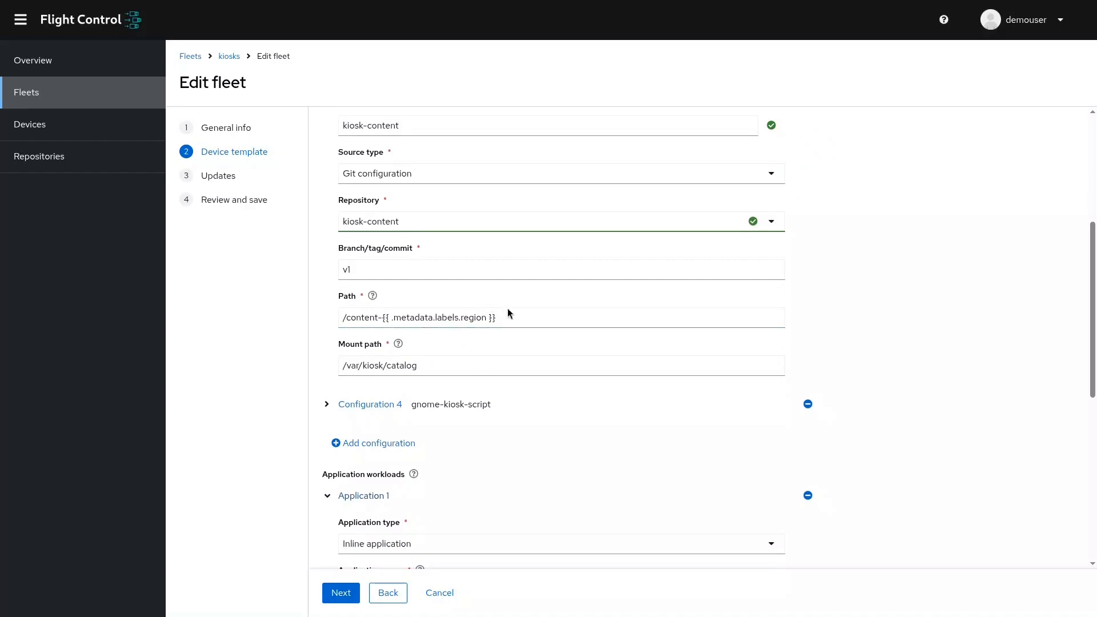
pyautogui.moveTo(514, 327); pyautogui.dragTo(339, 322)
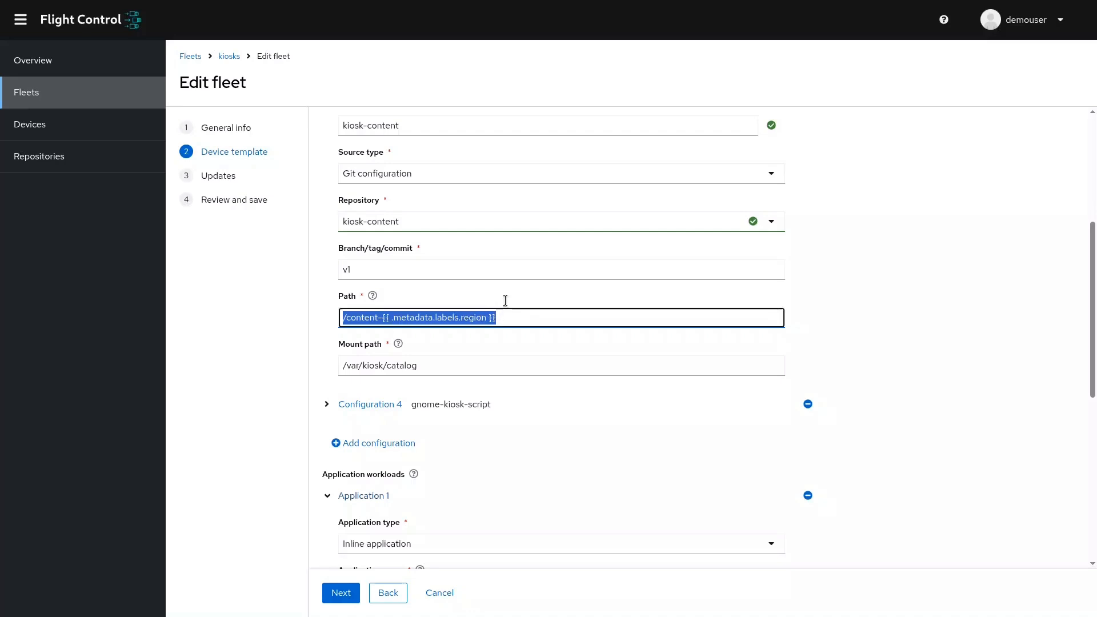
# Switch to the fc-kiosk repository on GitHub and examine content-useast's index.html and products.json, plus content-uswest's products.json.
pyautogui.hotkey('ctrl', 'Tab')
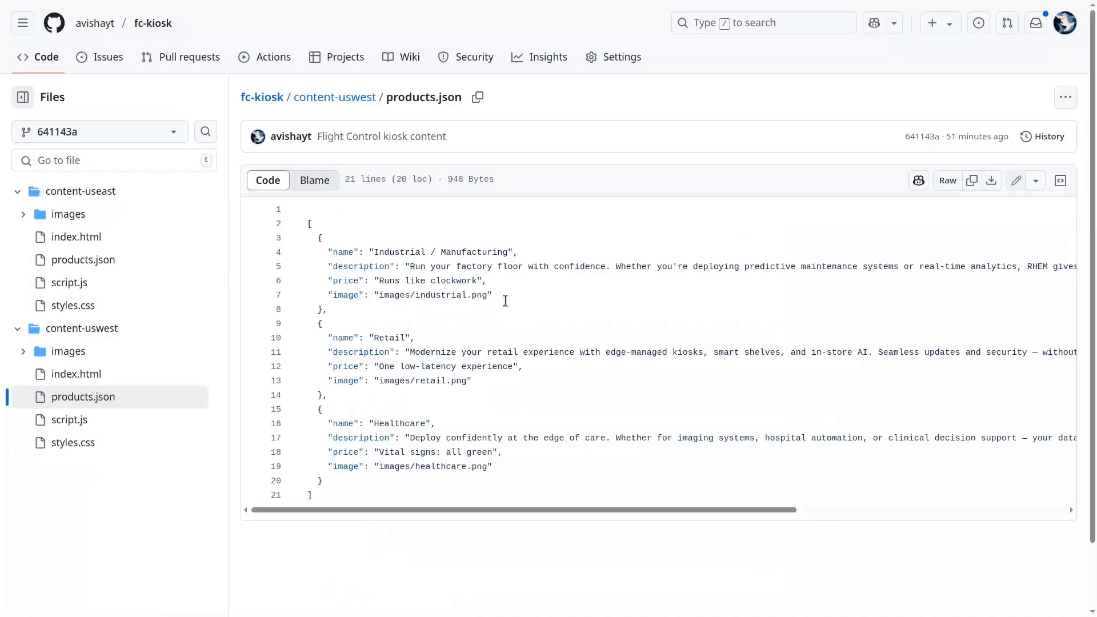
pyautogui.click(123, 244)
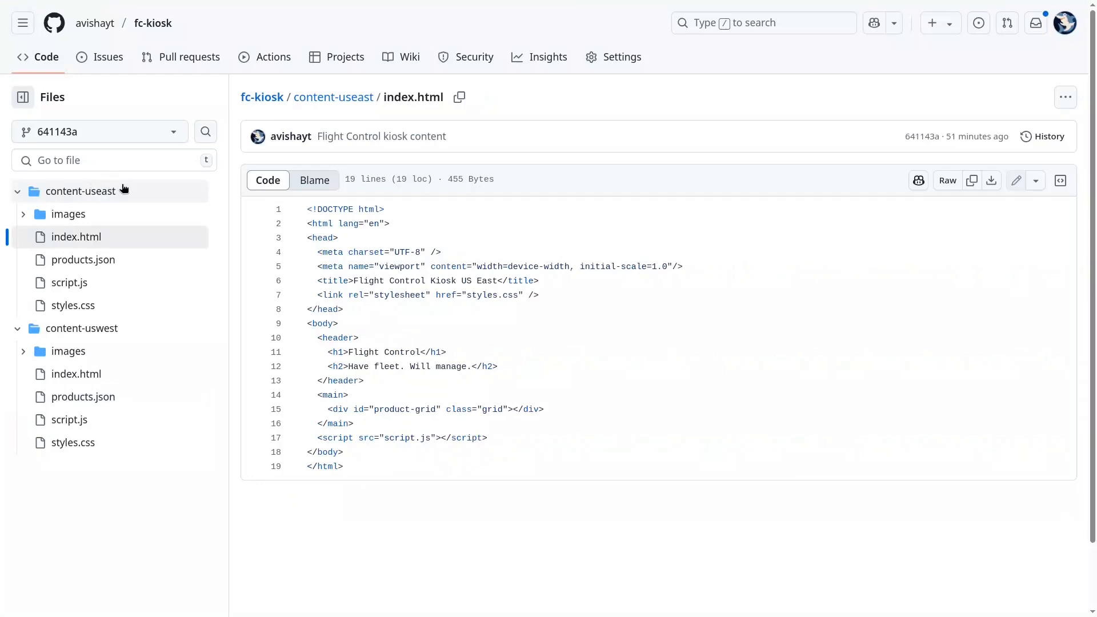
pyautogui.click(118, 260)
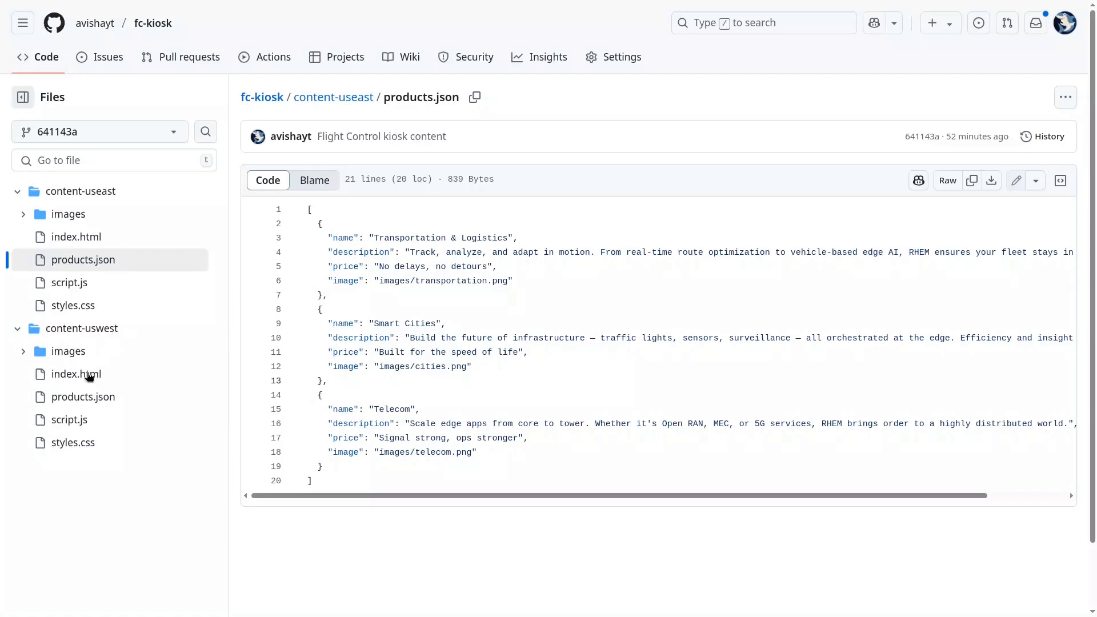
pyautogui.click(88, 397)
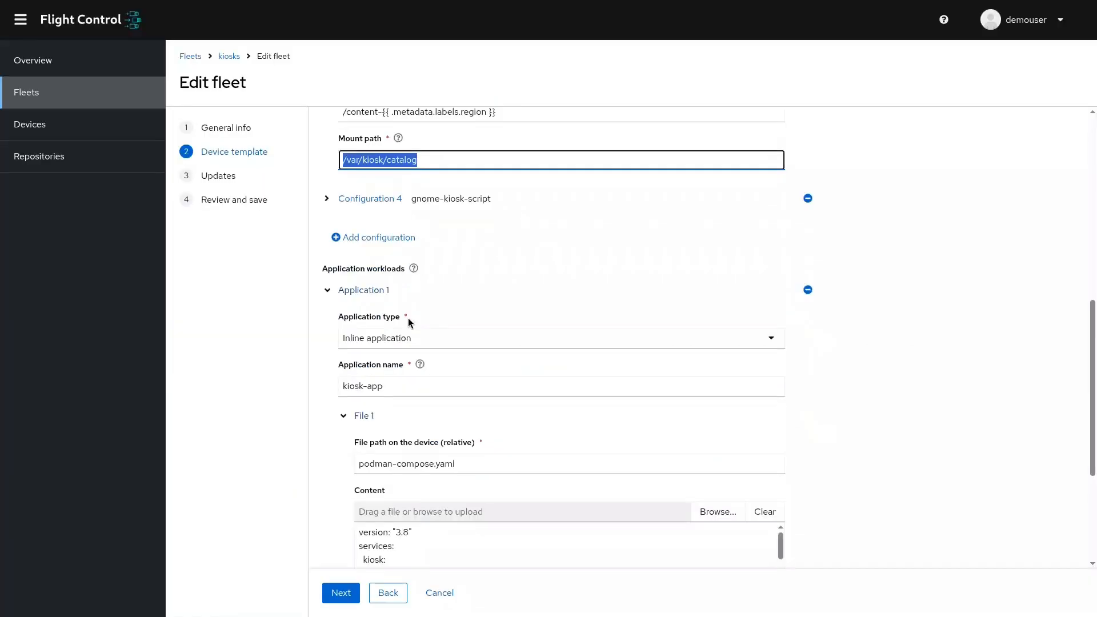
# Return to the fleet's device template in Flight Control and examine the server command and volume in kiosk-app's podman-compose.yaml.
pyautogui.scroll(-3, 408, 318)
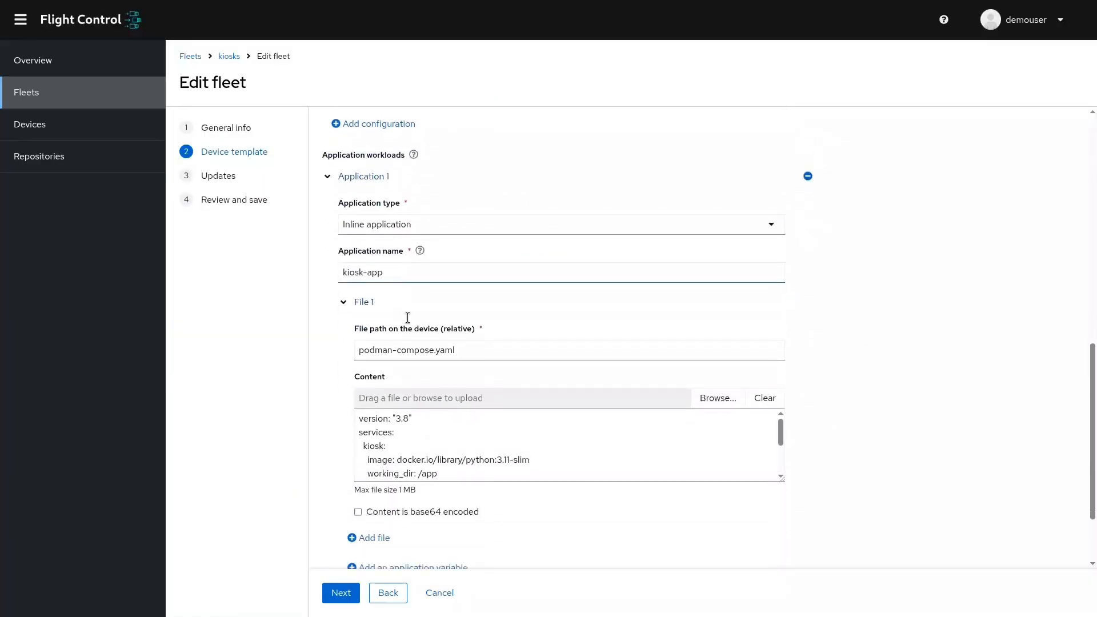
pyautogui.scroll(-1, 408, 318)
pyautogui.scroll(1, 688, 296)
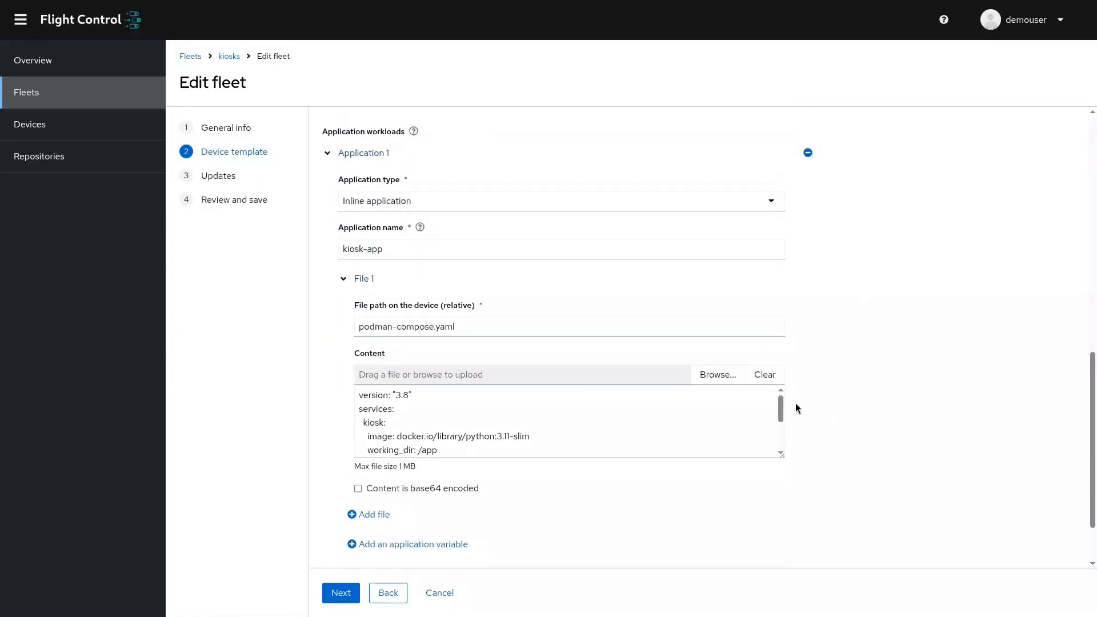
pyautogui.moveTo(781, 407); pyautogui.dragTo(796, 430)
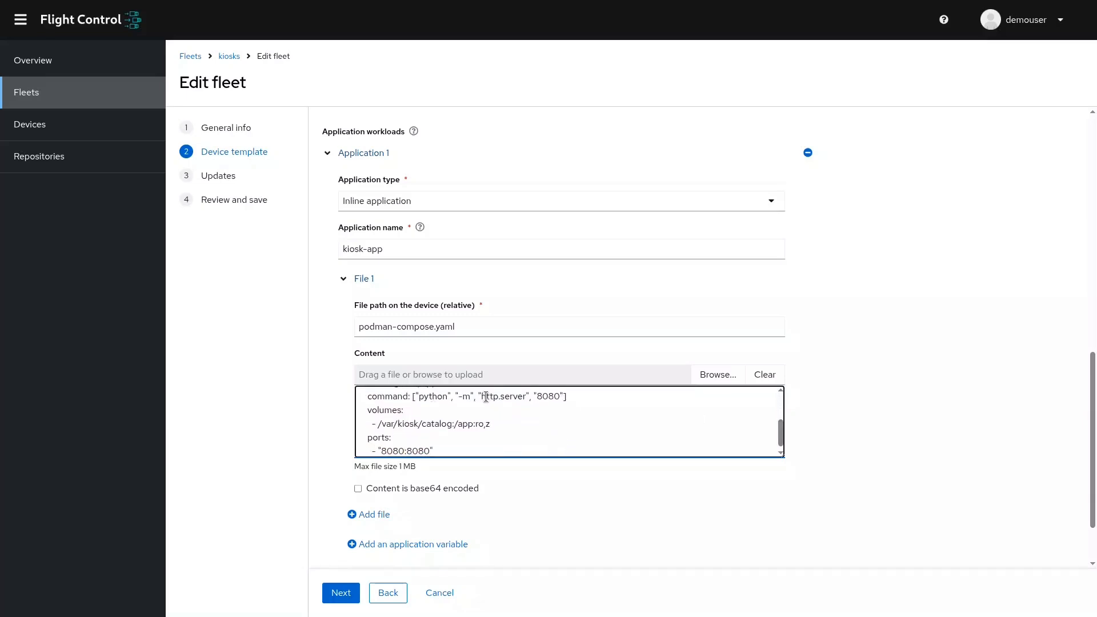
pyautogui.moveTo(482, 398); pyautogui.dragTo(523, 398)
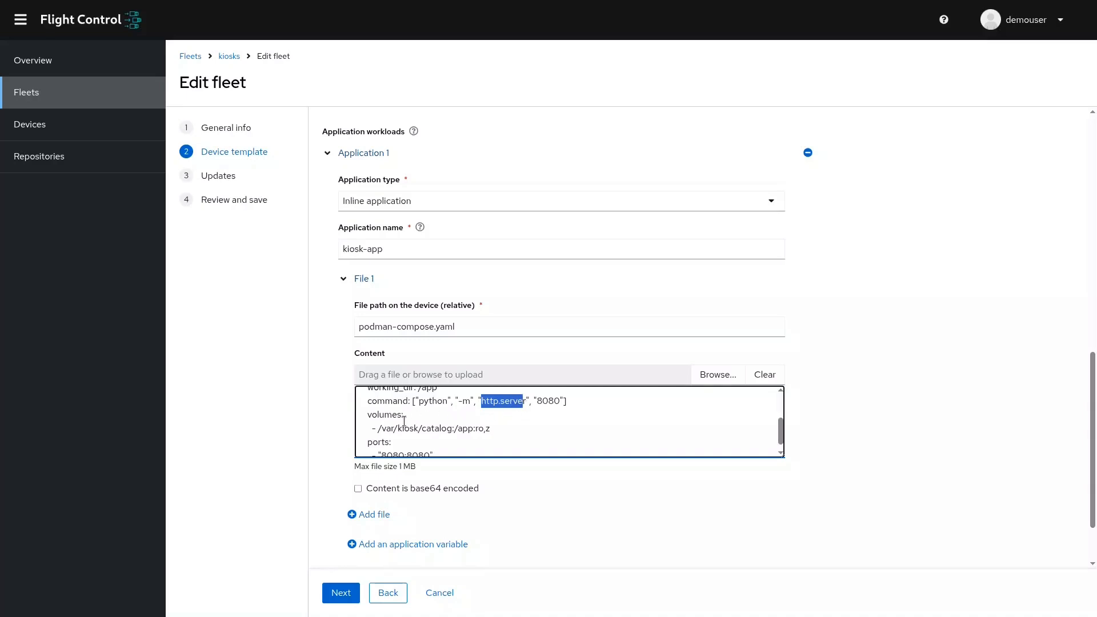
pyautogui.moveTo(378, 429); pyautogui.dragTo(452, 425)
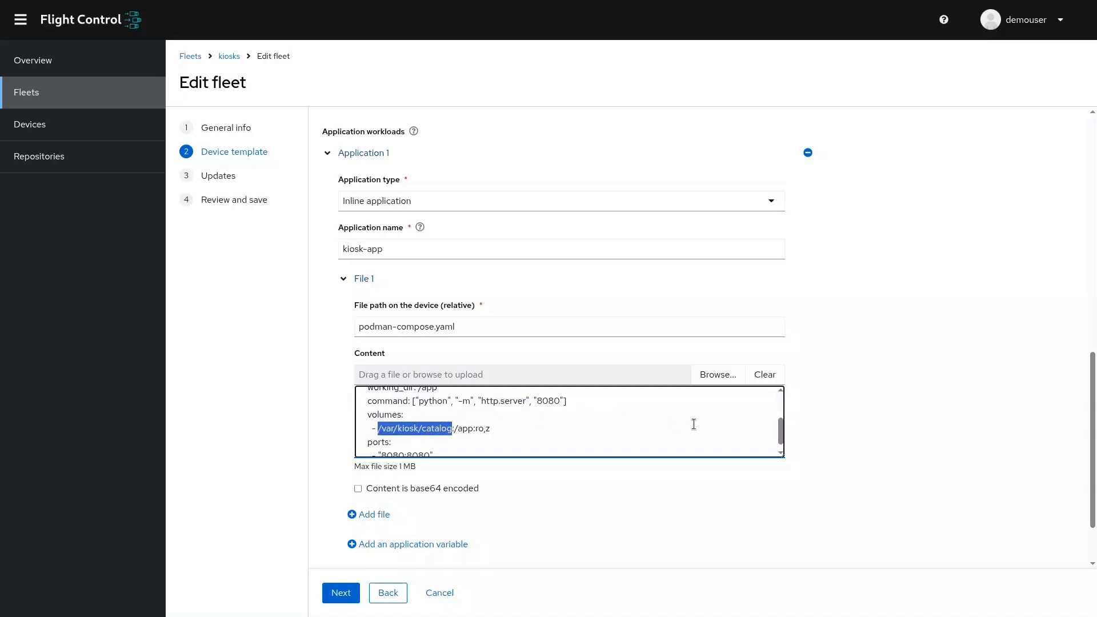
pyautogui.scroll(-2, 628, 520)
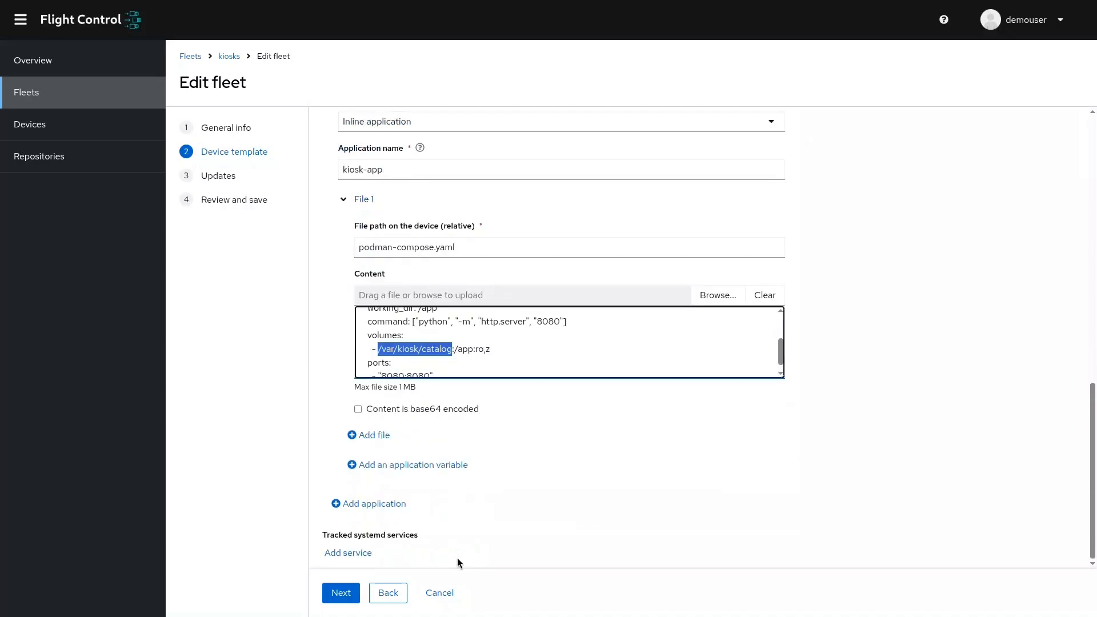
# Proceed to the fleet's update settings, turn off basic configurations, and enable rollout policies and the disruption budget.
pyautogui.click(342, 592)
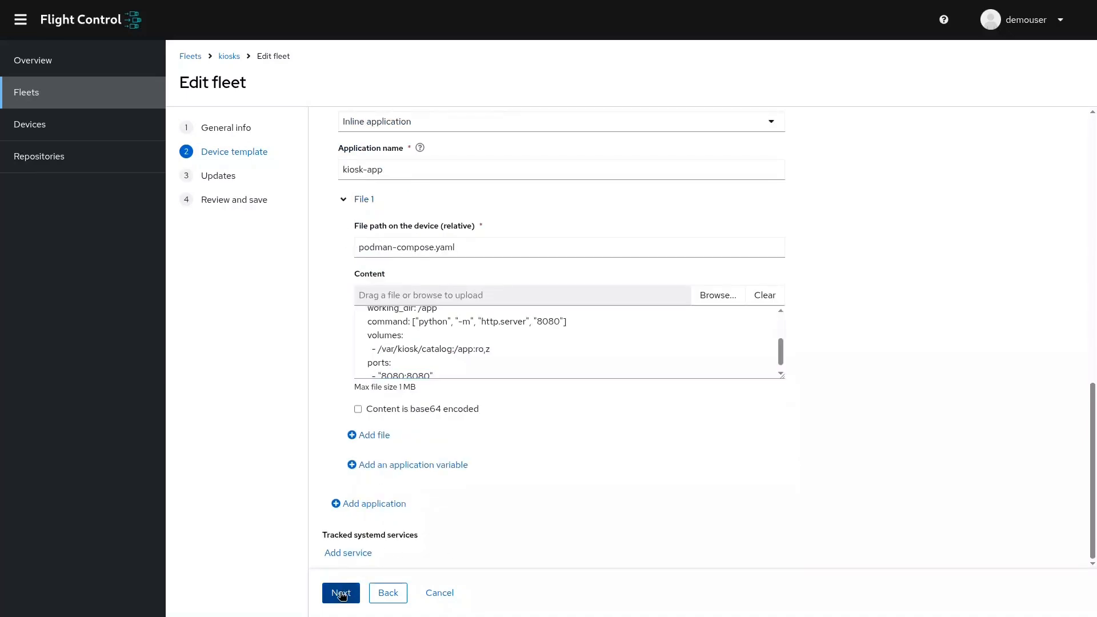
pyautogui.click(342, 129)
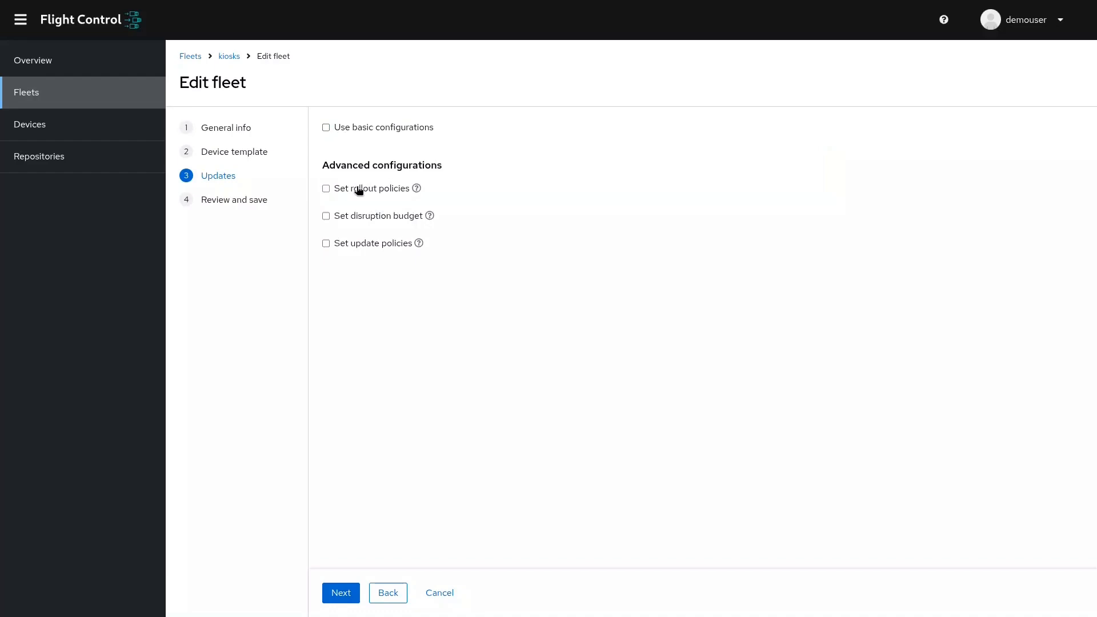
pyautogui.click(359, 189)
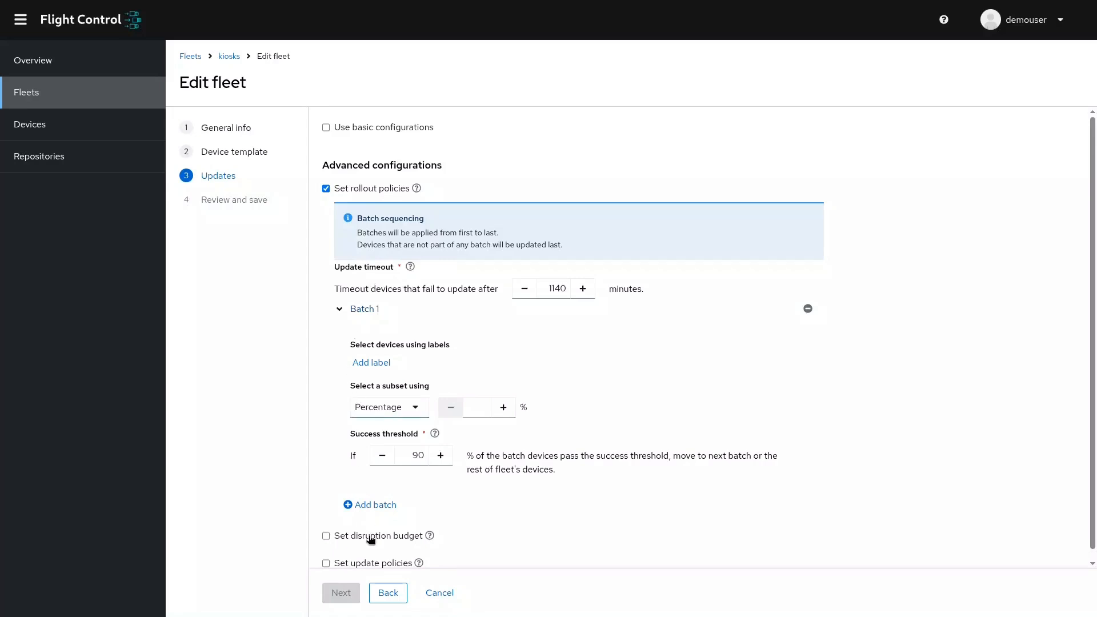
pyautogui.click(324, 537)
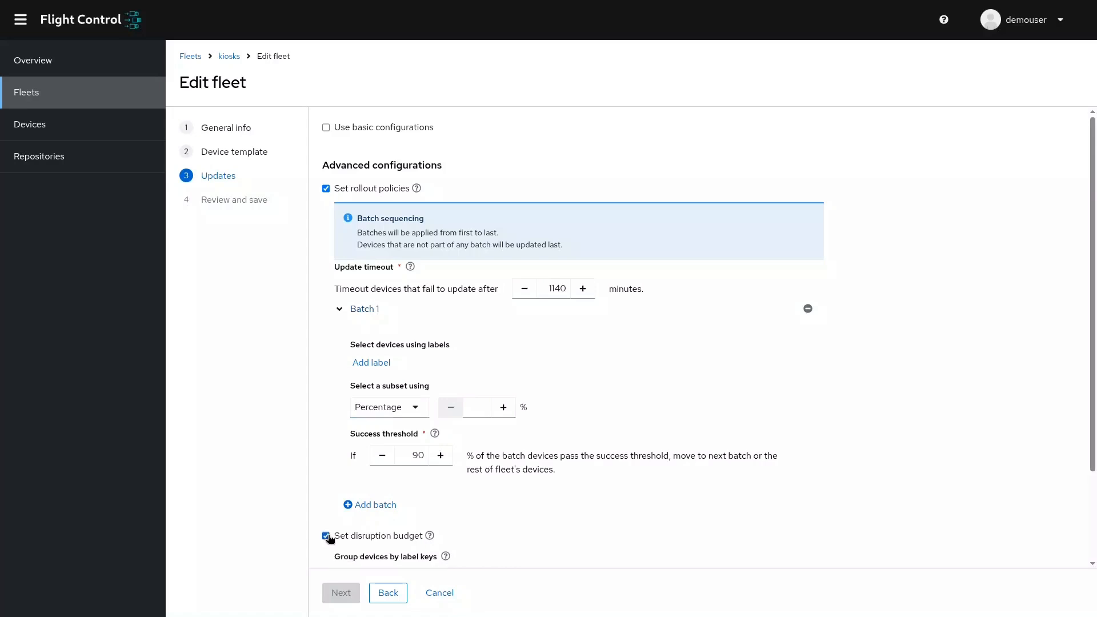
pyautogui.scroll(-2, 331, 540)
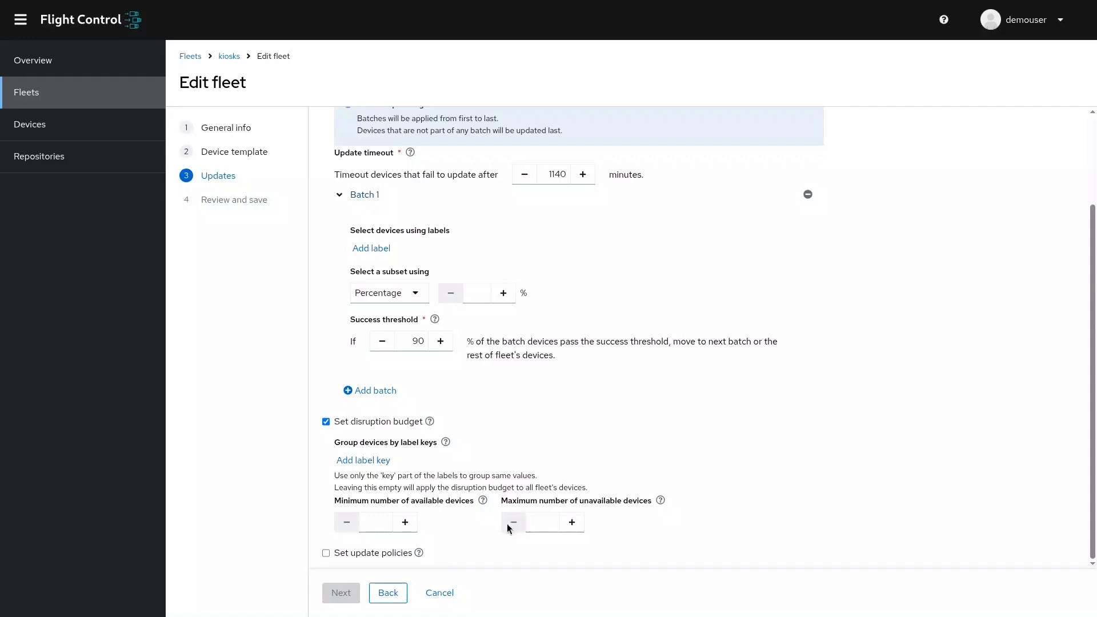
# Enable update policies for the kiosks fleet and examine the update schedule, disruption budget and rollout batch options.
pyautogui.click(380, 551)
pyautogui.scroll(-2, 379, 551)
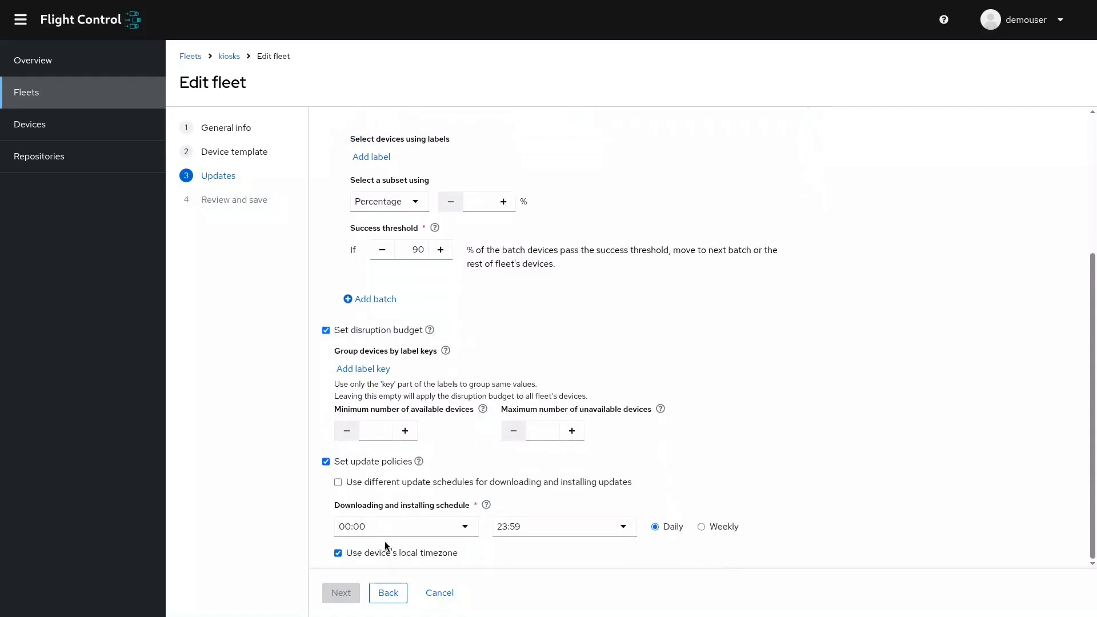
pyautogui.scroll(1, 419, 424)
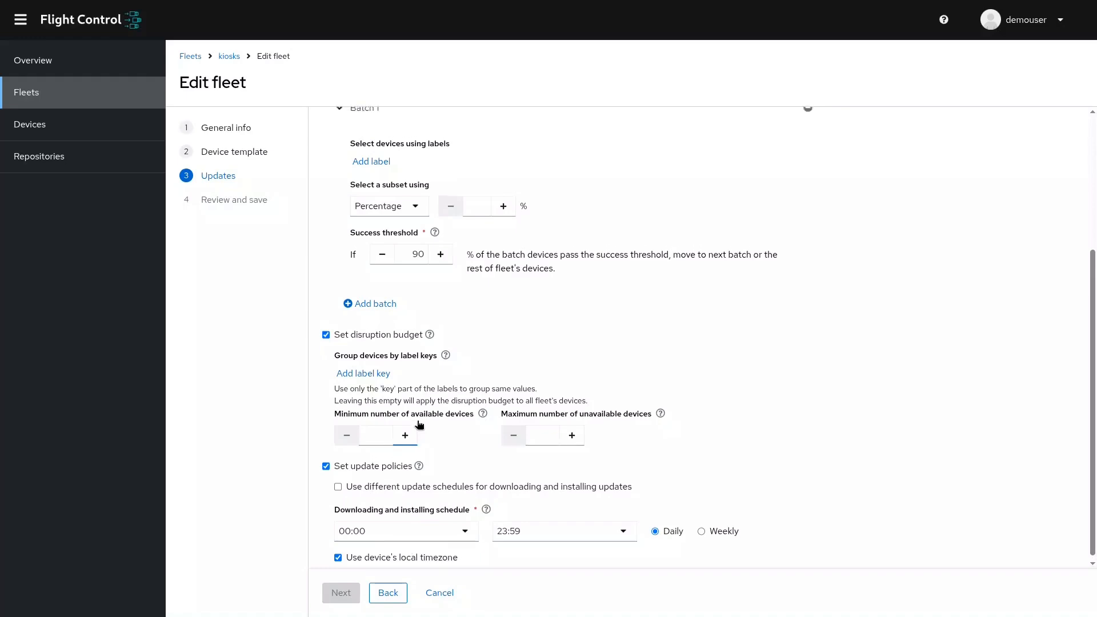
pyautogui.scroll(2, 419, 424)
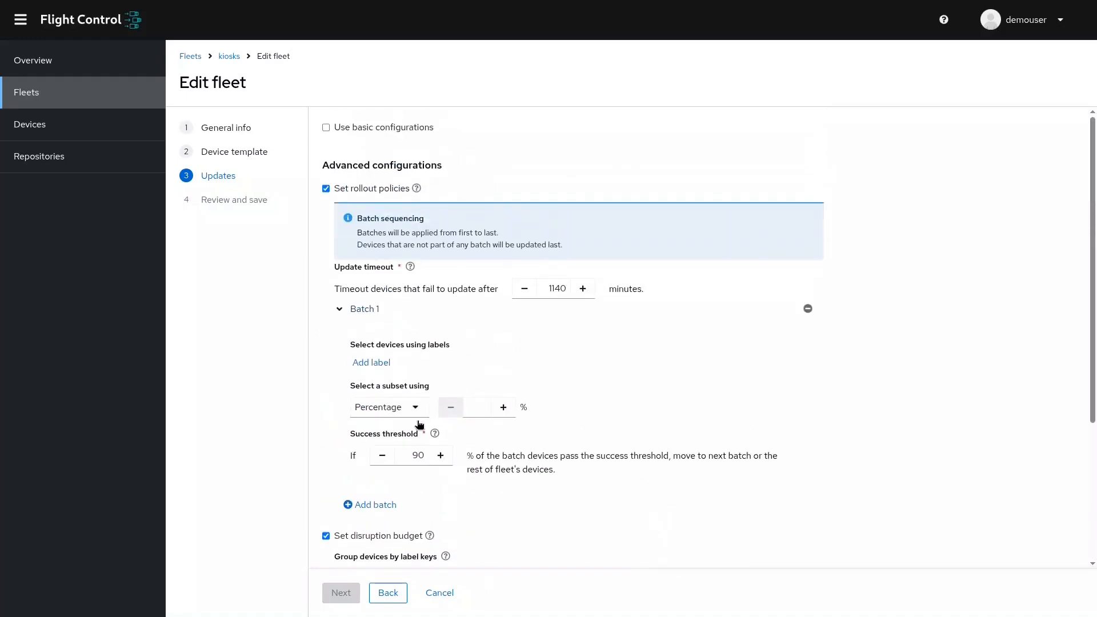
# Return the fleet's update settings to basic configurations, then leave the fleet editor and discard all unsaved changes.
pyautogui.click(359, 127)
pyautogui.click(520, 344)
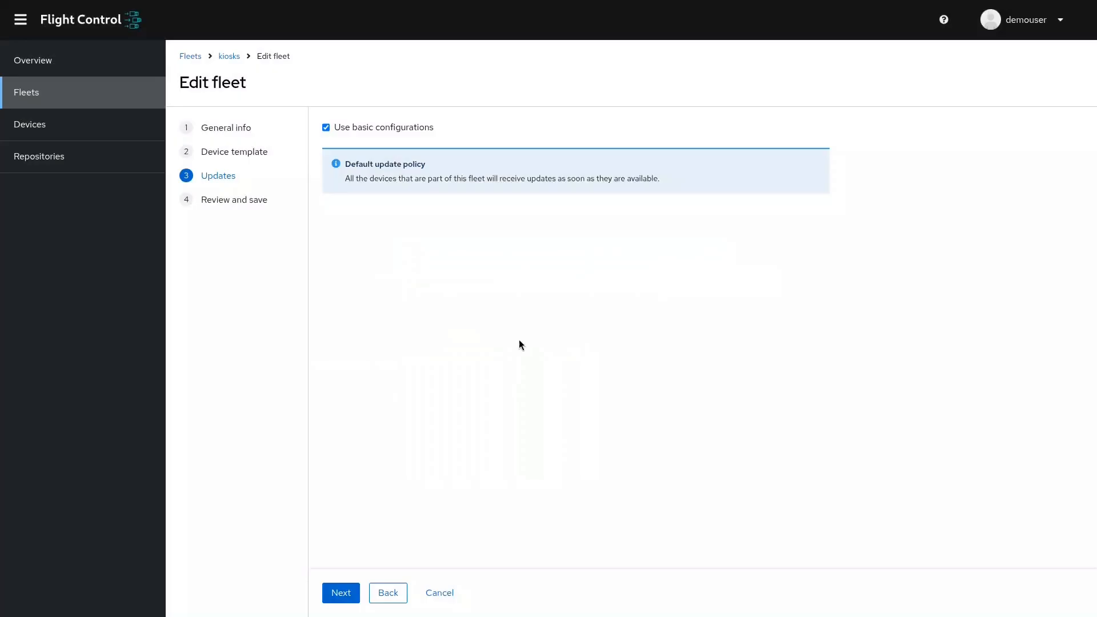
pyautogui.click(448, 592)
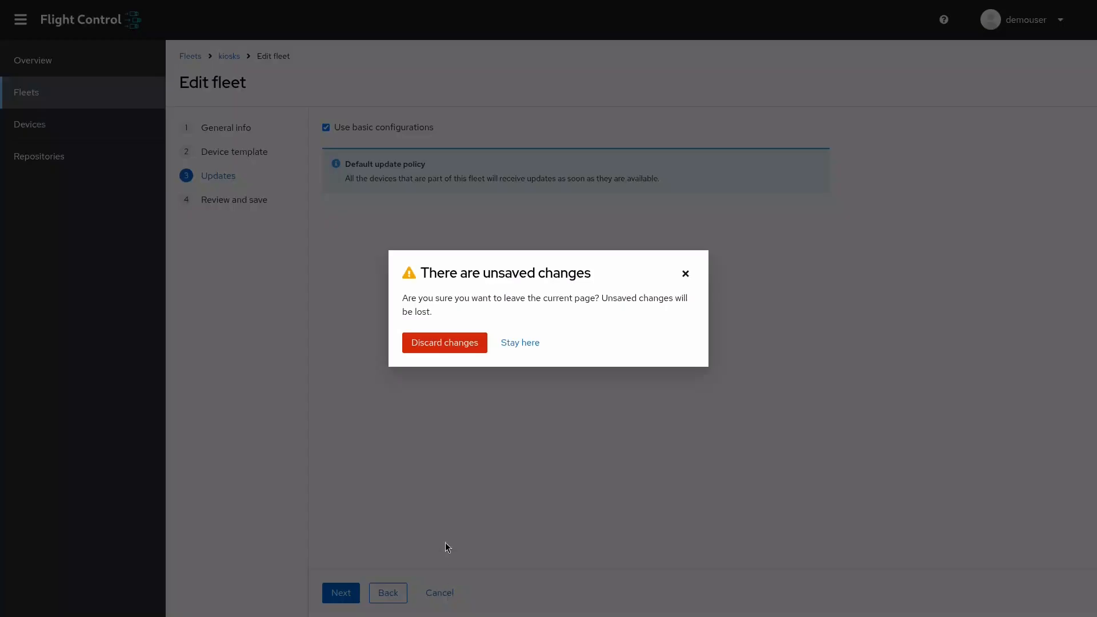
pyautogui.click(459, 349)
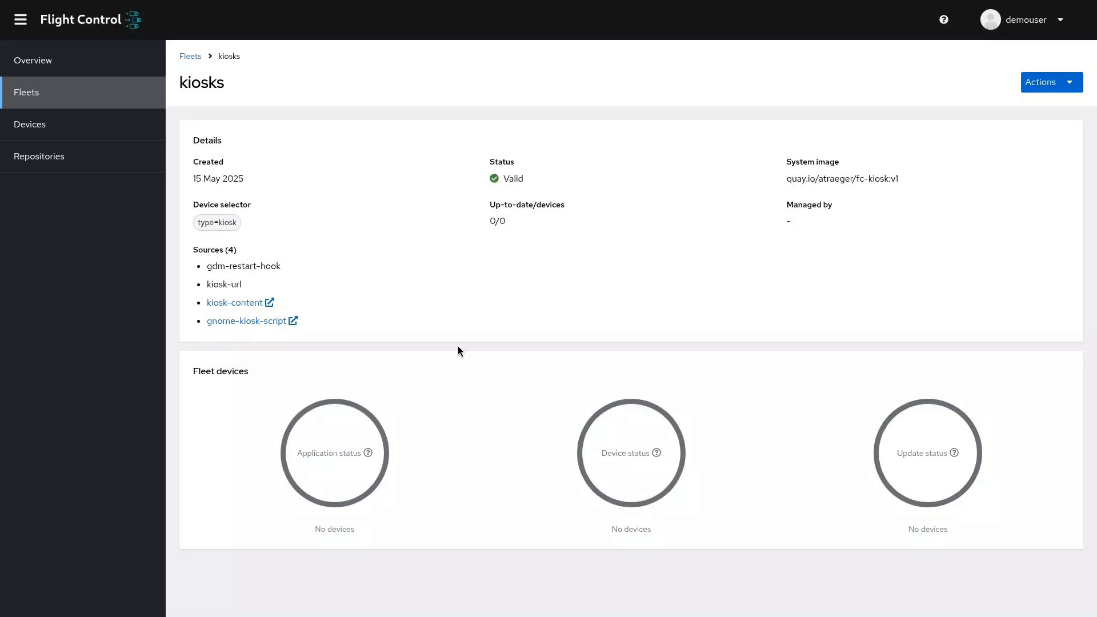
# Open the kiosk-boston device's details and remove its key=value label.
pyautogui.click(118, 131)
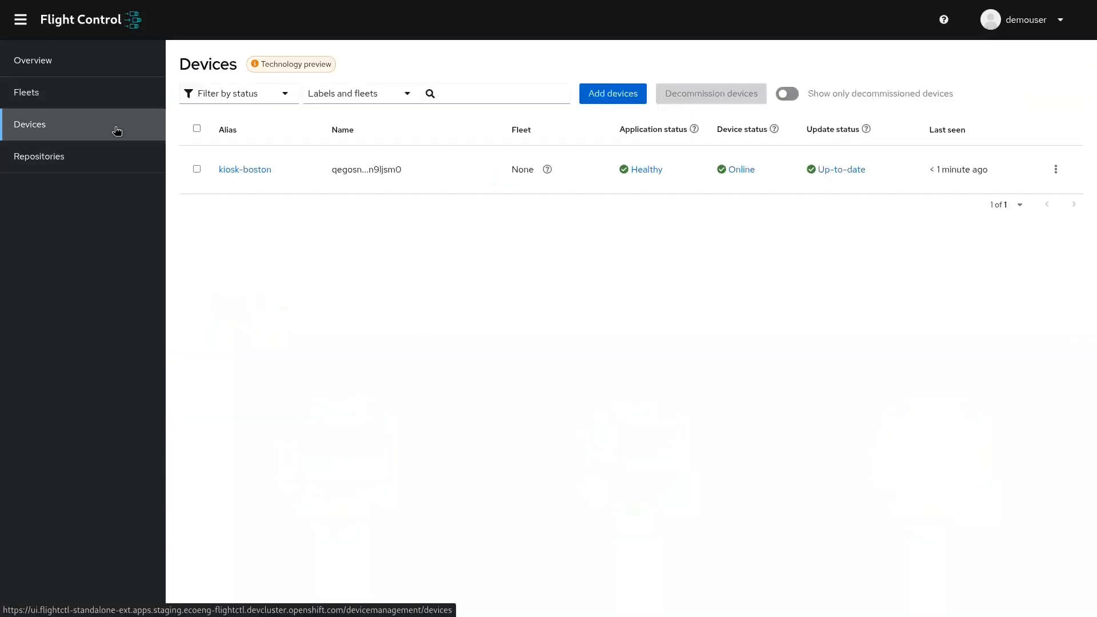
pyautogui.click(230, 172)
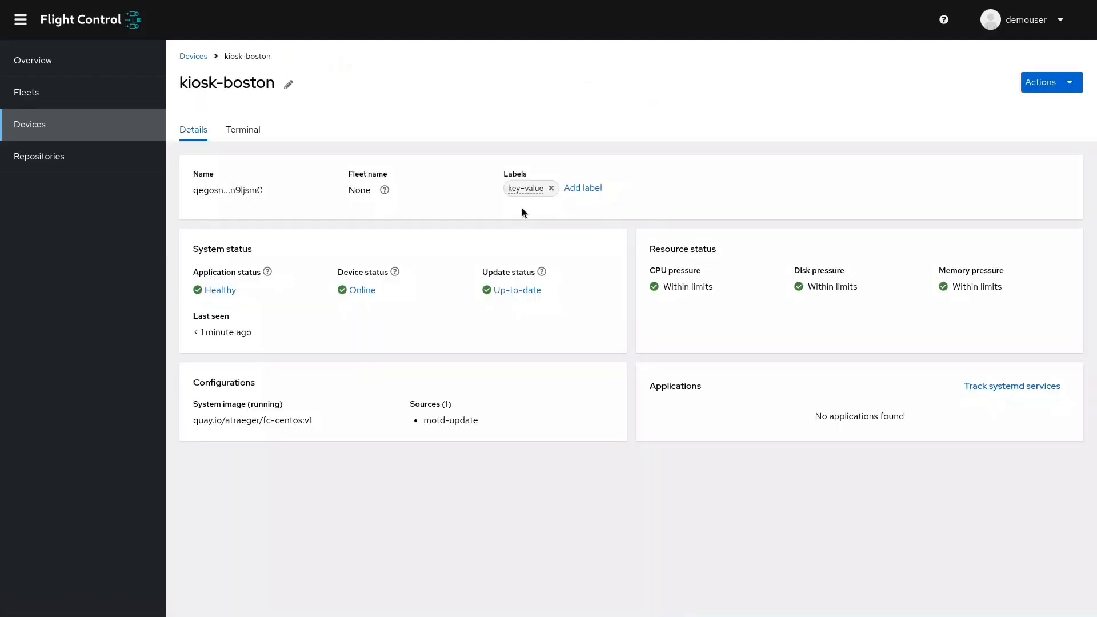
pyautogui.click(552, 188)
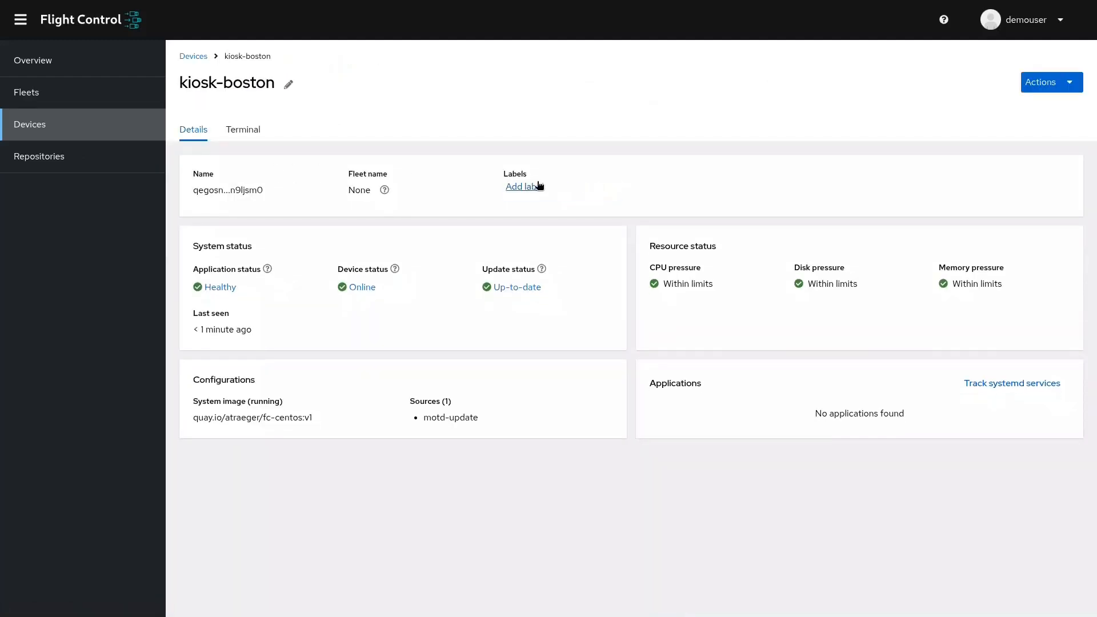
# Add the labels region=useast and type=kiosk to the kiosk-boston device.
pyautogui.click(539, 186)
pyautogui.hotkey('ctrl', 'a')
pyautogui.write('region=useast')
pyautogui.press('Return')
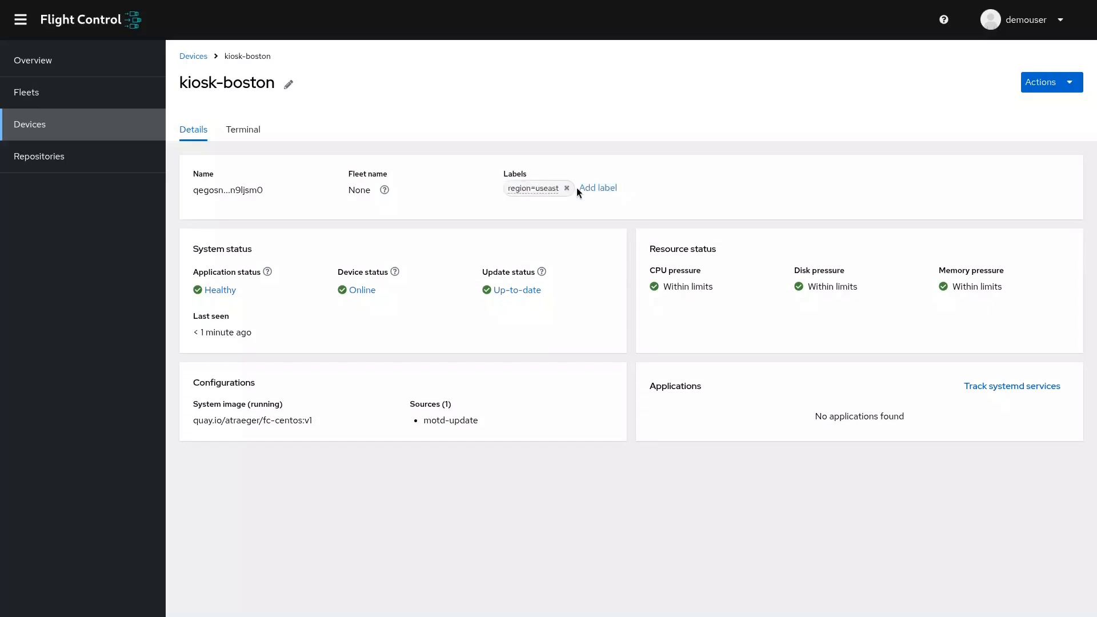
pyautogui.click(608, 187)
pyautogui.hotkey('ctrl', 'a')
pyautogui.write('type=')
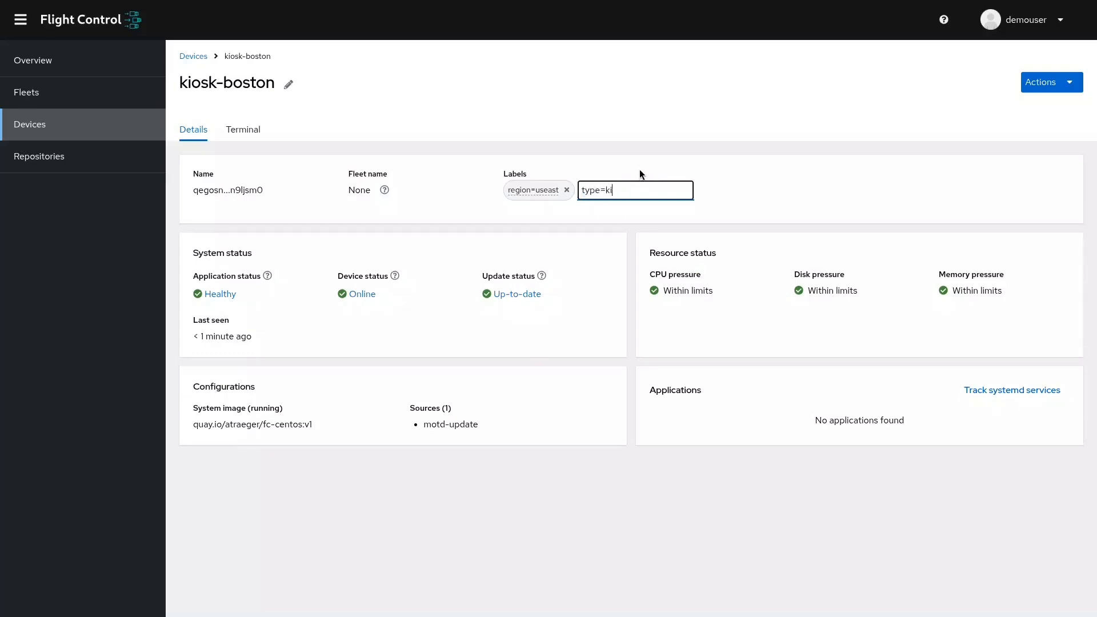
pyautogui.press('Return')
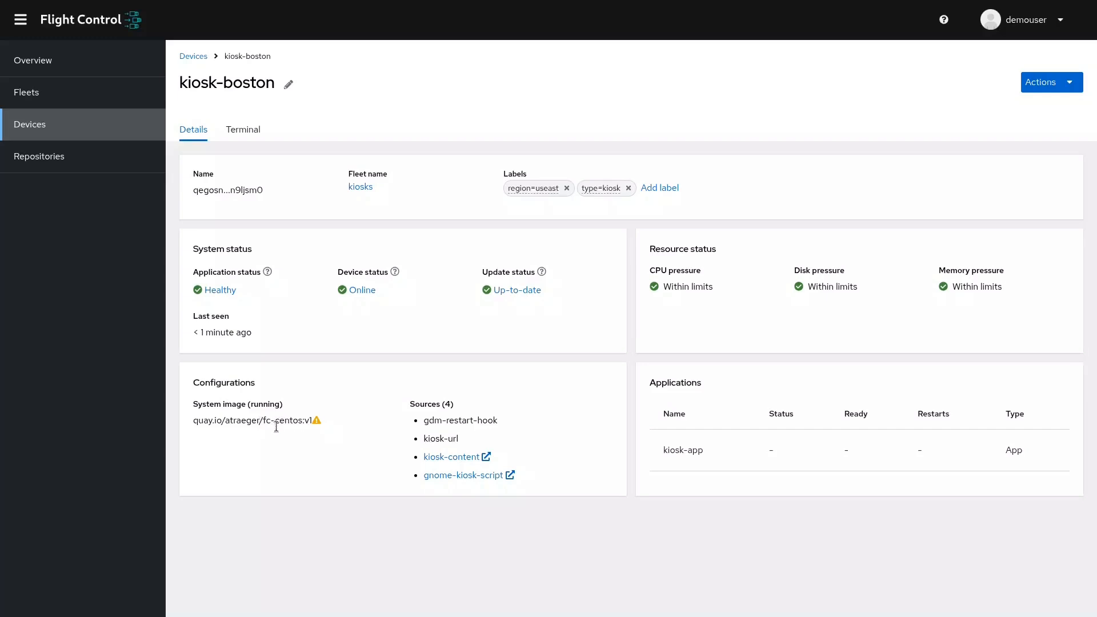
# Compare kiosk-boston's running and desired system images, and check its virtual machine's display before returning to Flight Control.
pyautogui.moveTo(263, 422); pyautogui.dragTo(267, 423)
pyautogui.doubleClick(292, 421)
pyautogui.click(316, 420)
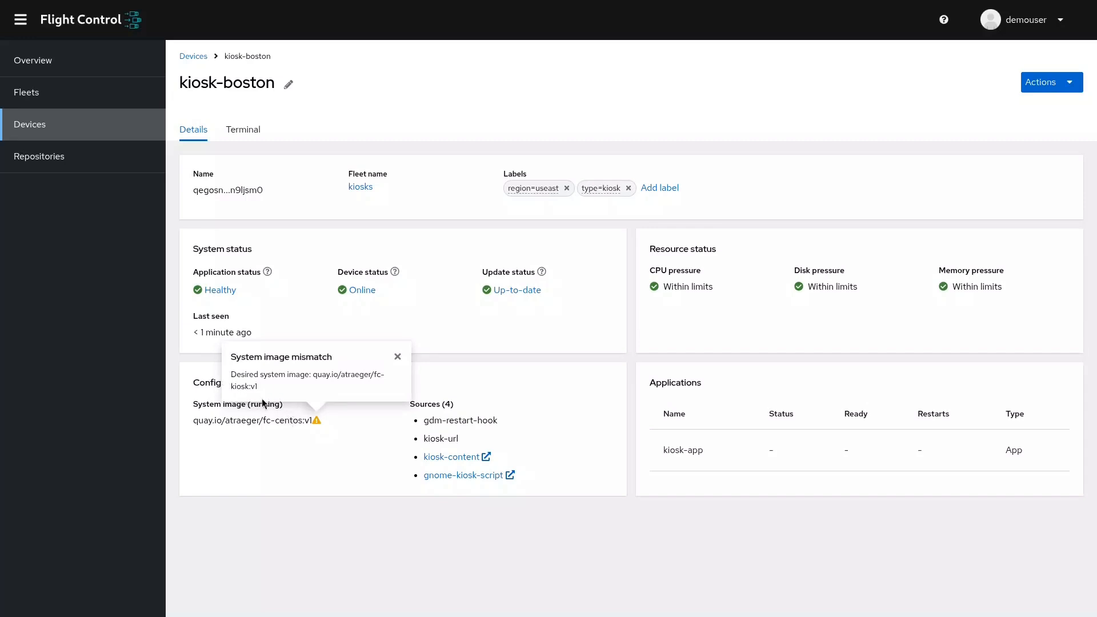
pyautogui.click(396, 357)
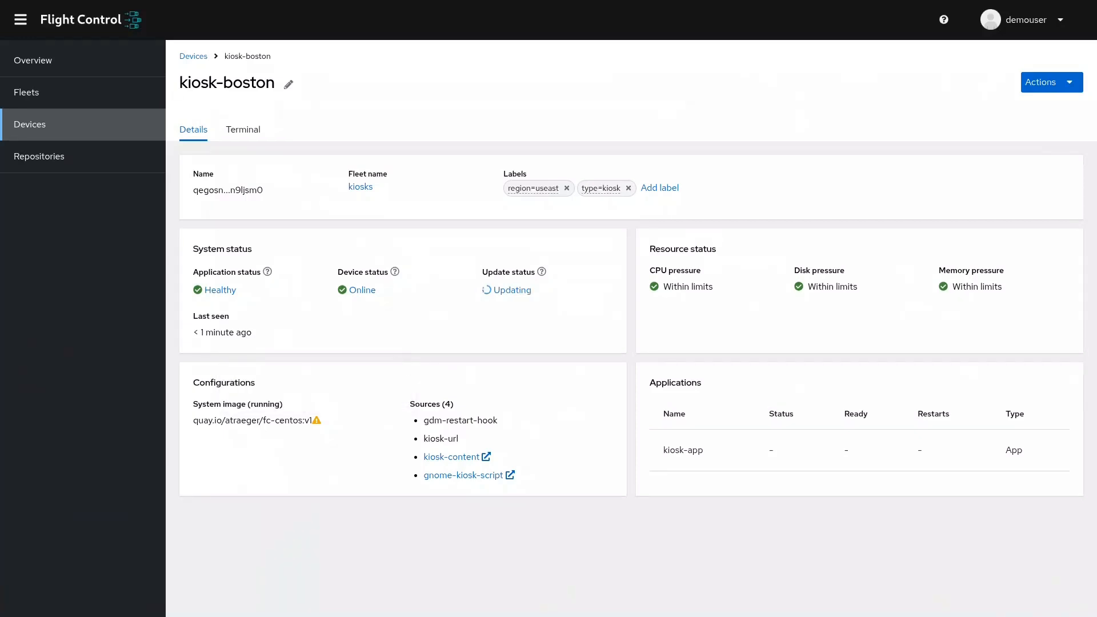
pyautogui.hotkey('alt', 'Tab')
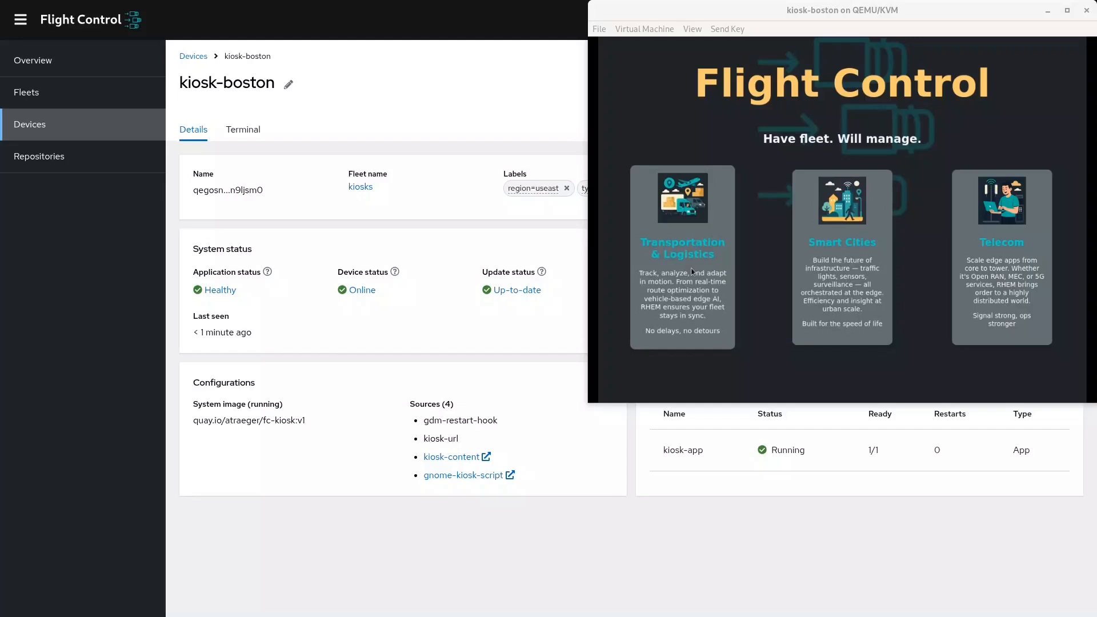
pyautogui.click(519, 455)
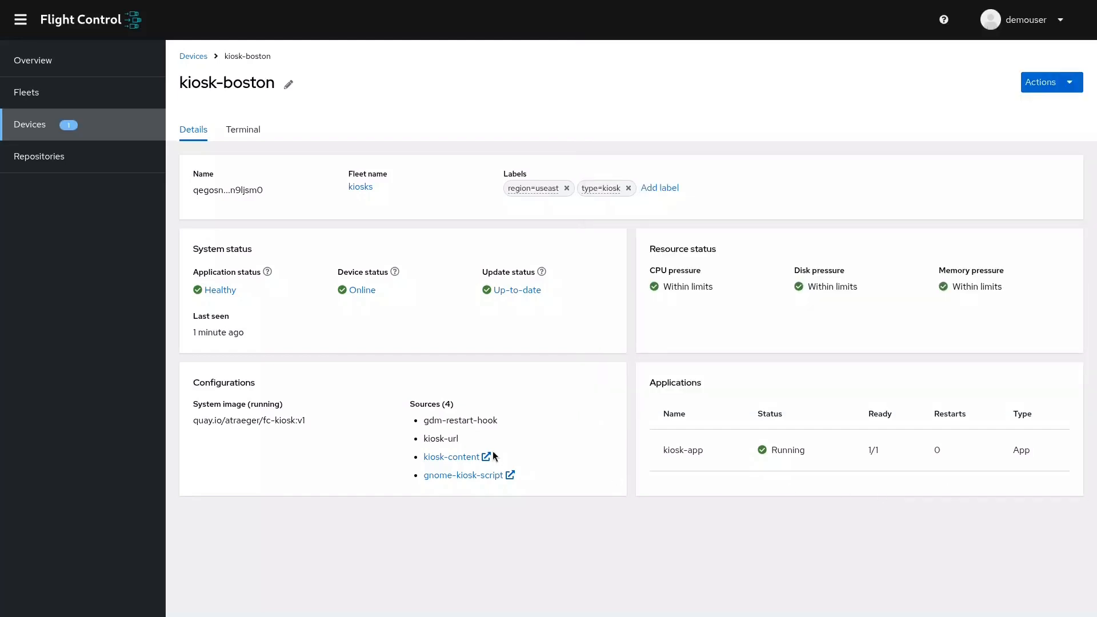
# Open the untitled pending device, start its approval and set its alias to kiosk-san-francisco.
pyautogui.click(88, 127)
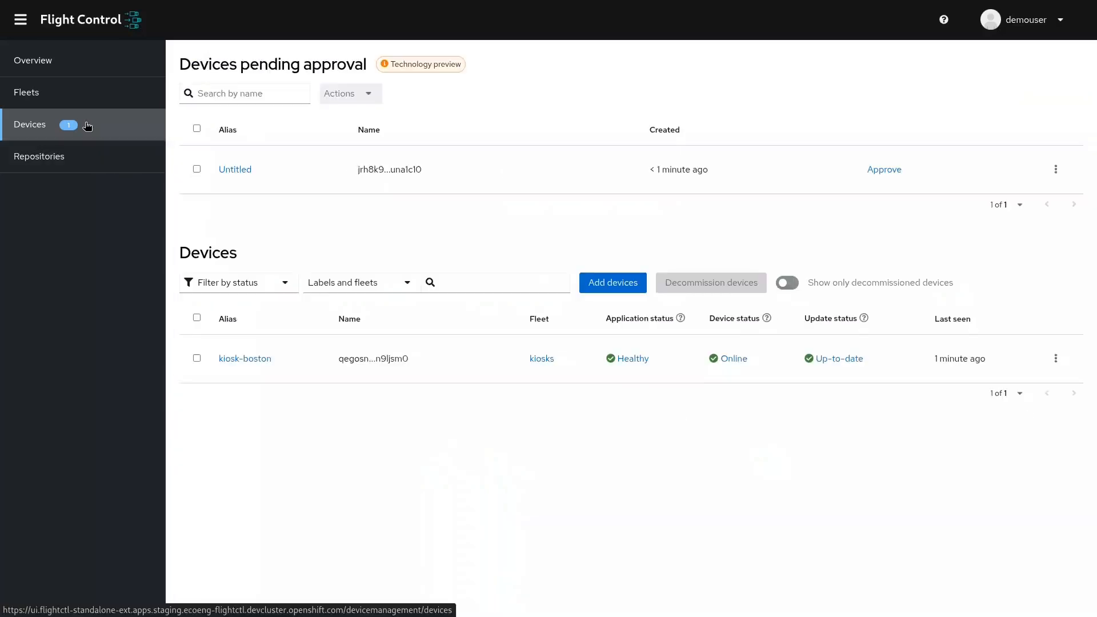
pyautogui.click(227, 170)
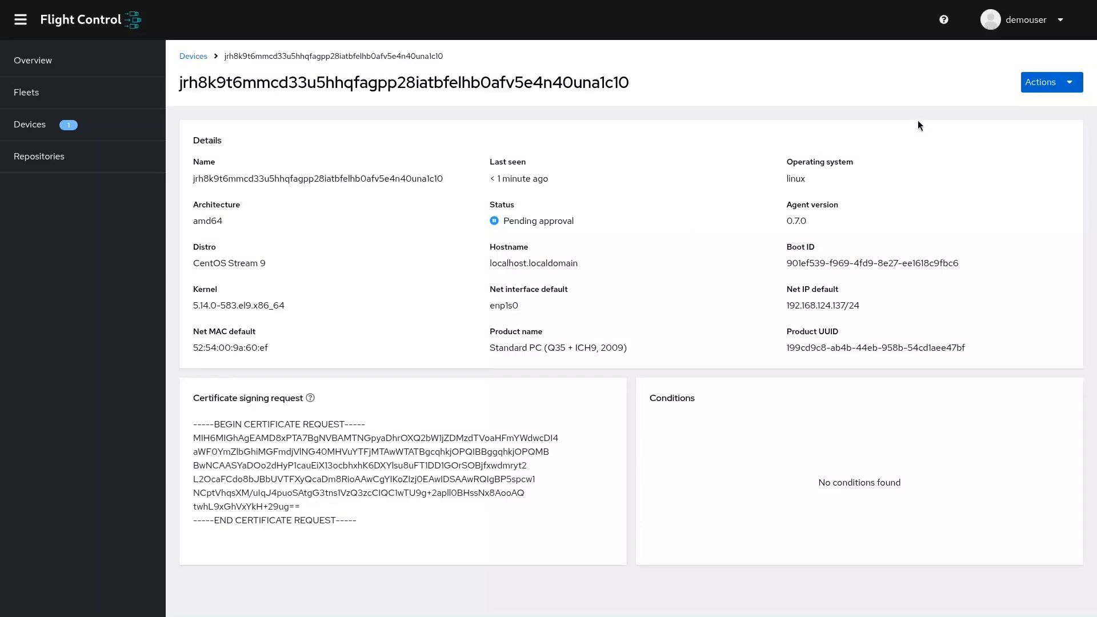
pyautogui.click(1047, 85)
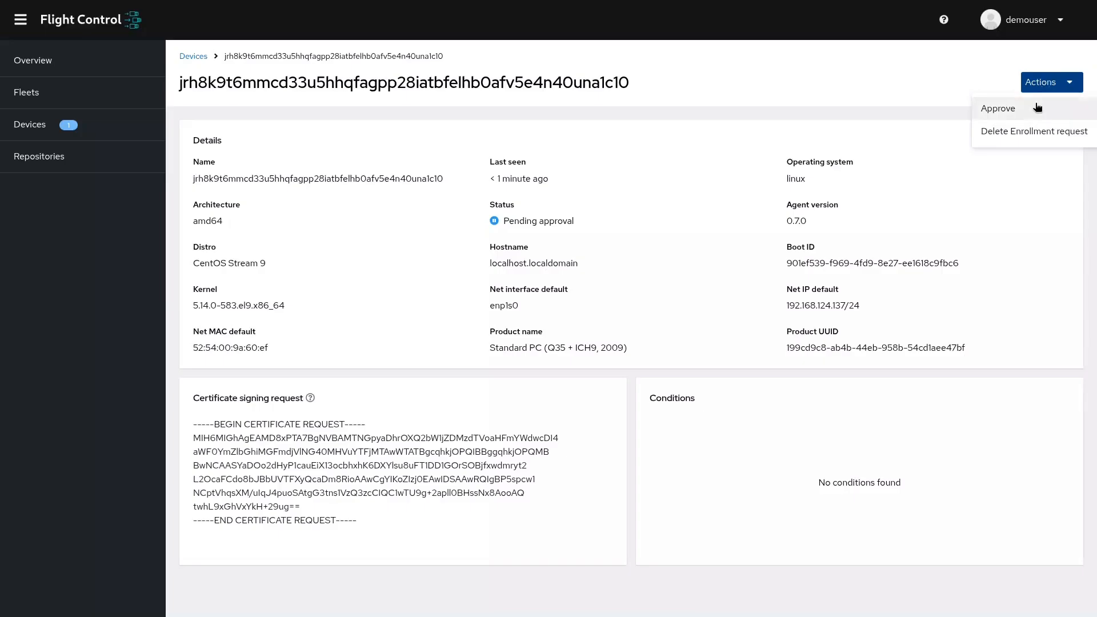
pyautogui.click(1038, 108)
pyautogui.click(572, 222)
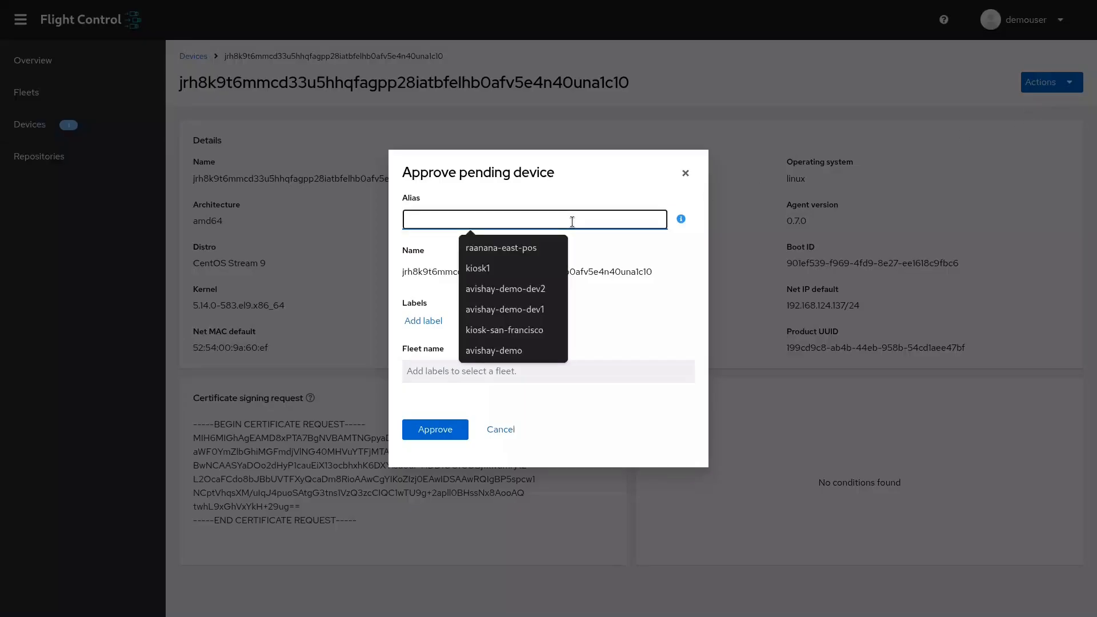
pyautogui.write('kiosk-san-francisco')
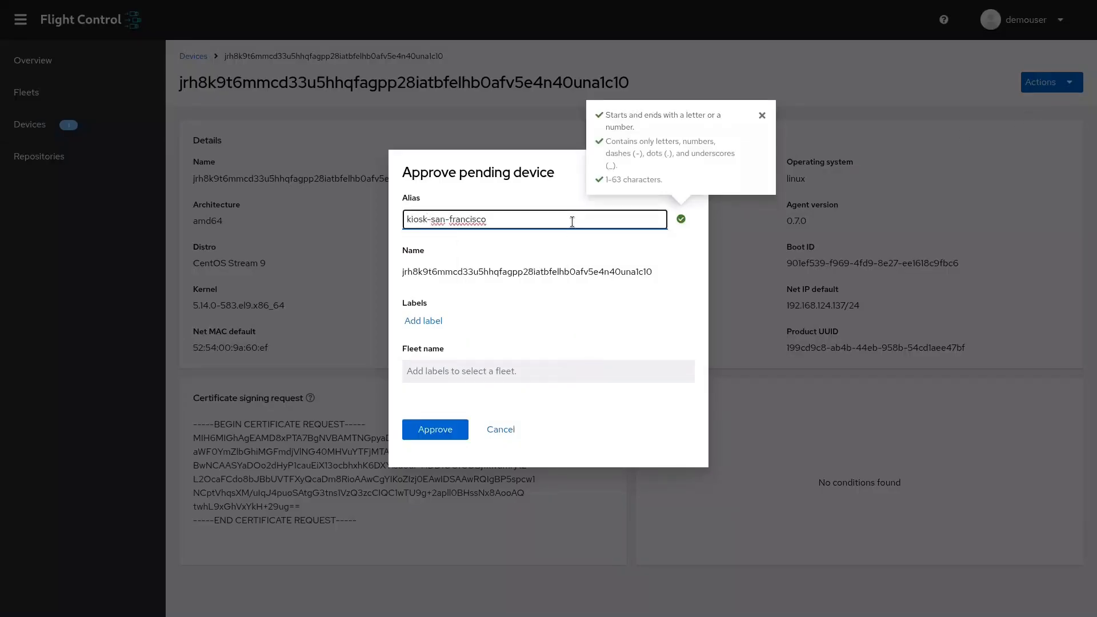
# Label the pending device type=kiosk and region=uswest, and approve it.
pyautogui.click(438, 314)
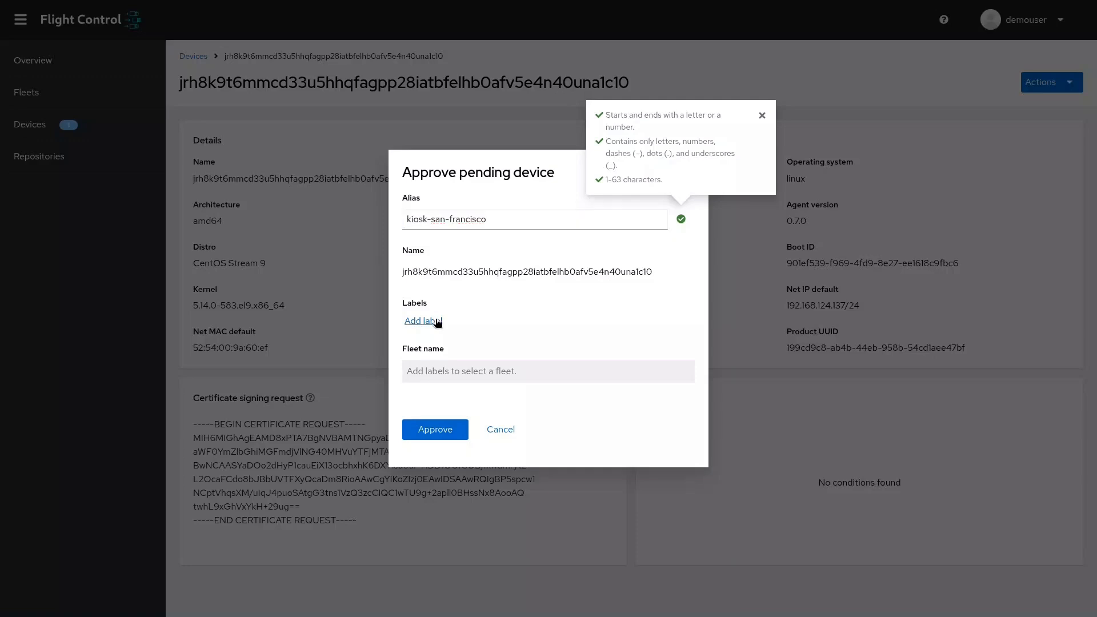
pyautogui.hotkey('ctrl', 'a')
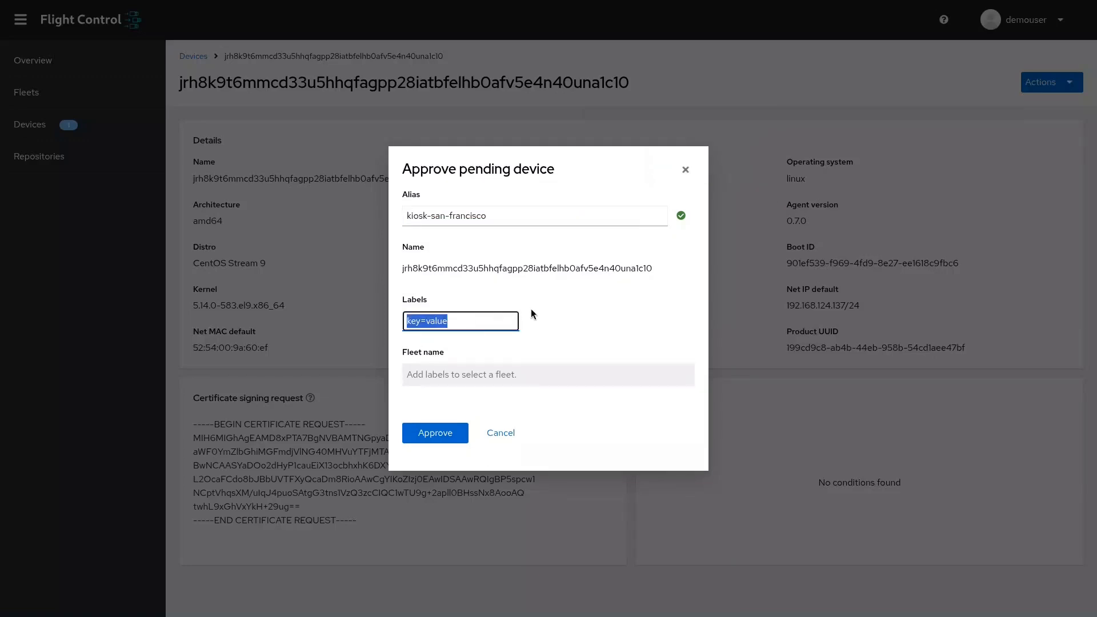
pyautogui.write('type=kiosk')
pyautogui.press('Return')
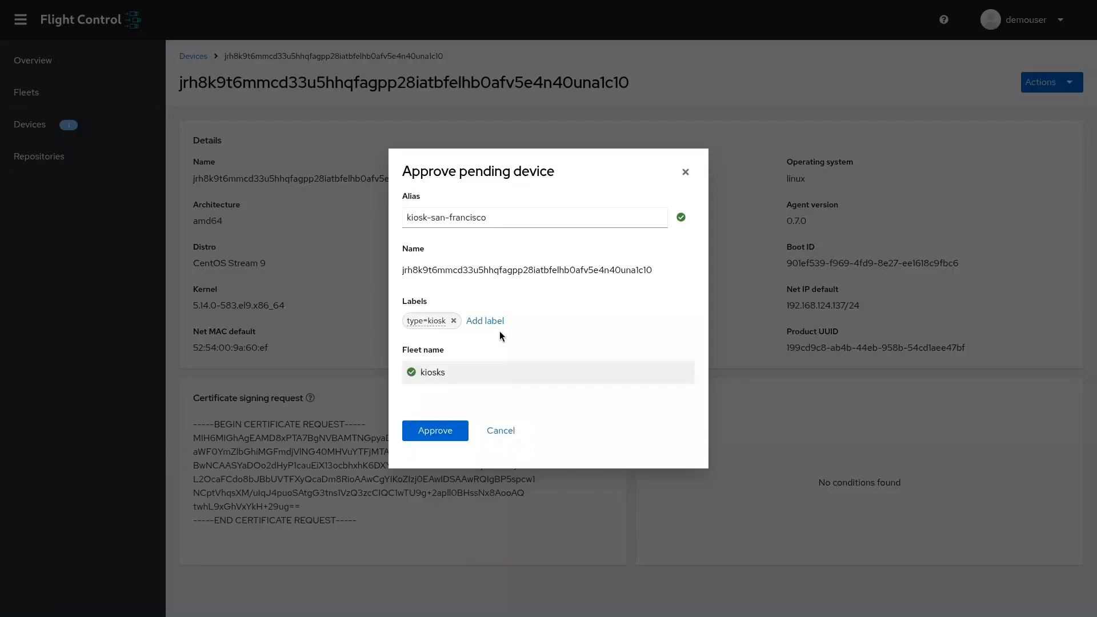
pyautogui.click(497, 329)
pyautogui.hotkey('ctrl', 'a')
pyautogui.write('r')
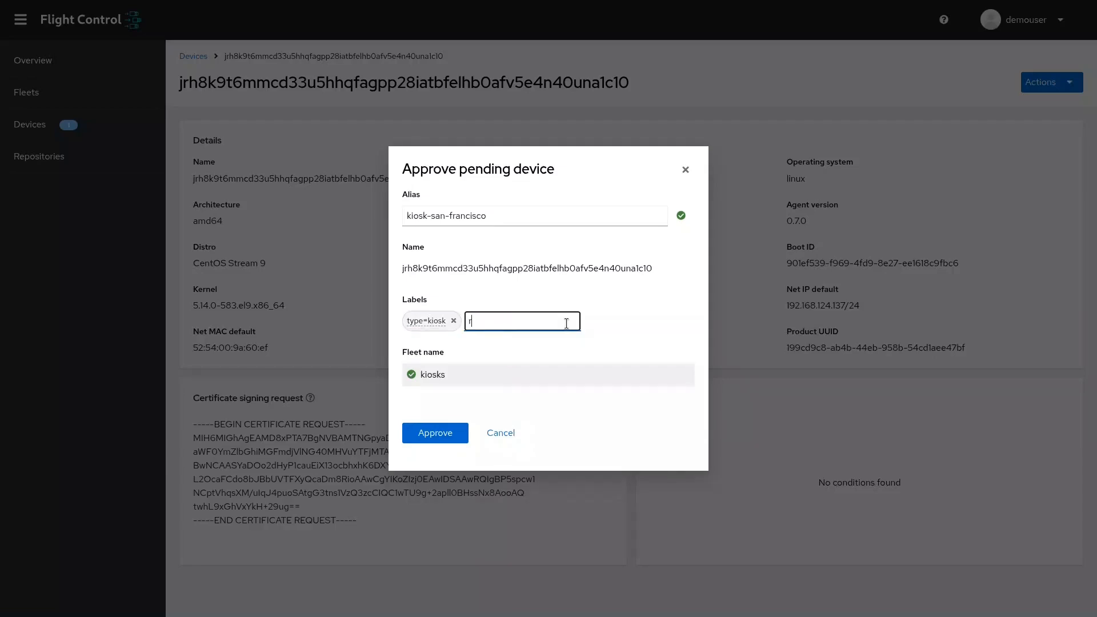
pyautogui.write('egion=uswest')
pyautogui.press('Return')
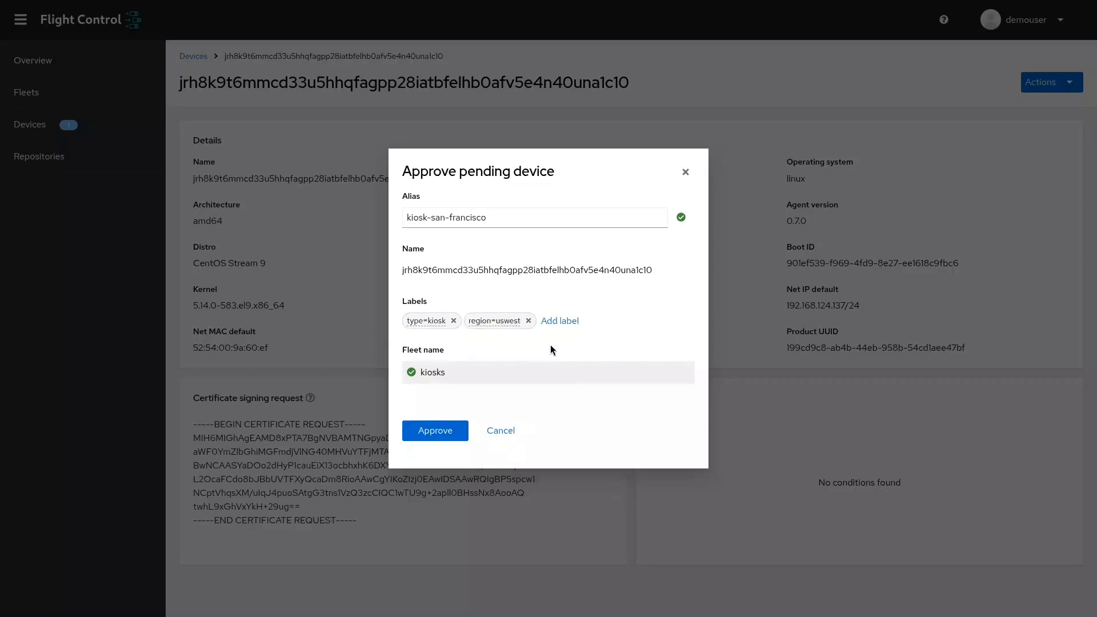
pyautogui.click(434, 431)
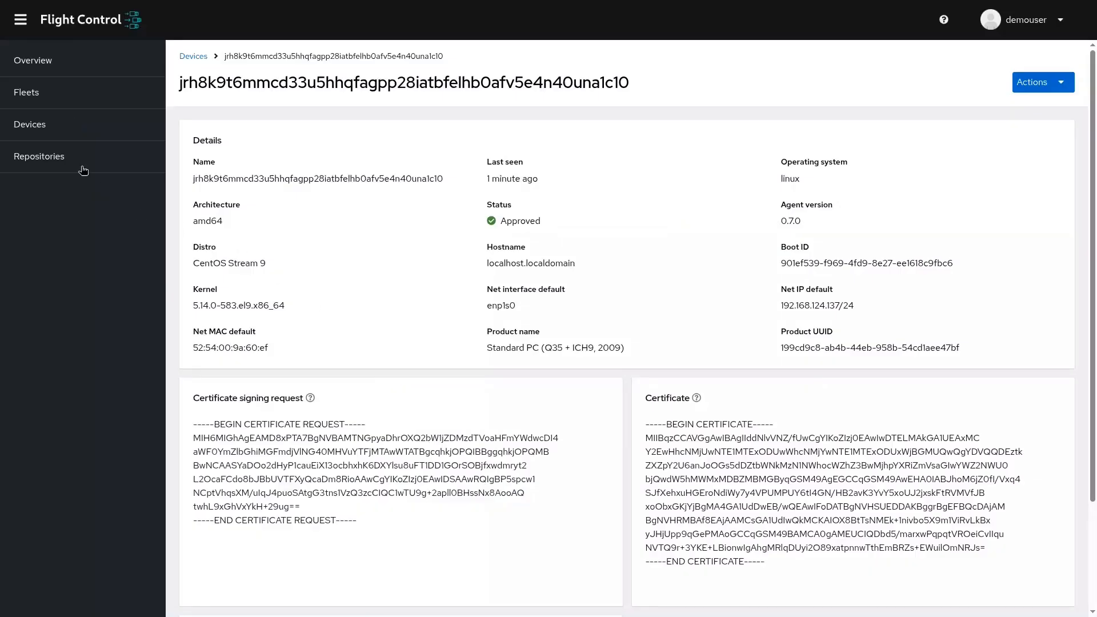
# Return to the device list and open the first listed device's details.
pyautogui.click(60, 130)
pyautogui.click(262, 169)
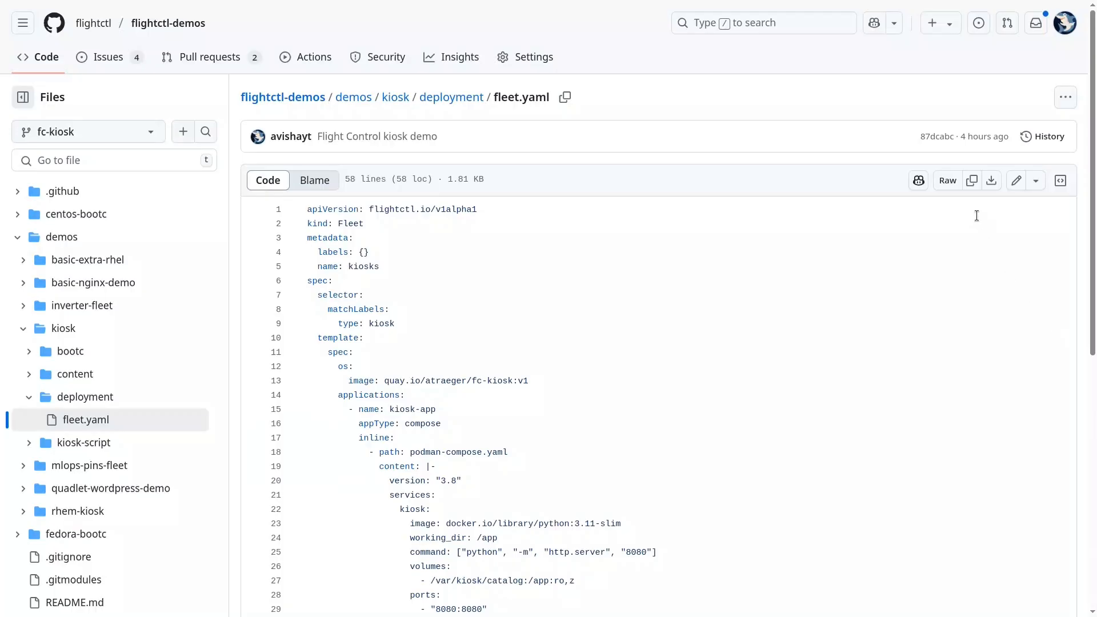
# Switch to the flightctl-demos repository on GitHub and examine the latest commit hash and contents of the kiosk deployment's fleet.yaml.
pyautogui.moveTo(918, 133); pyautogui.dragTo(941, 147)
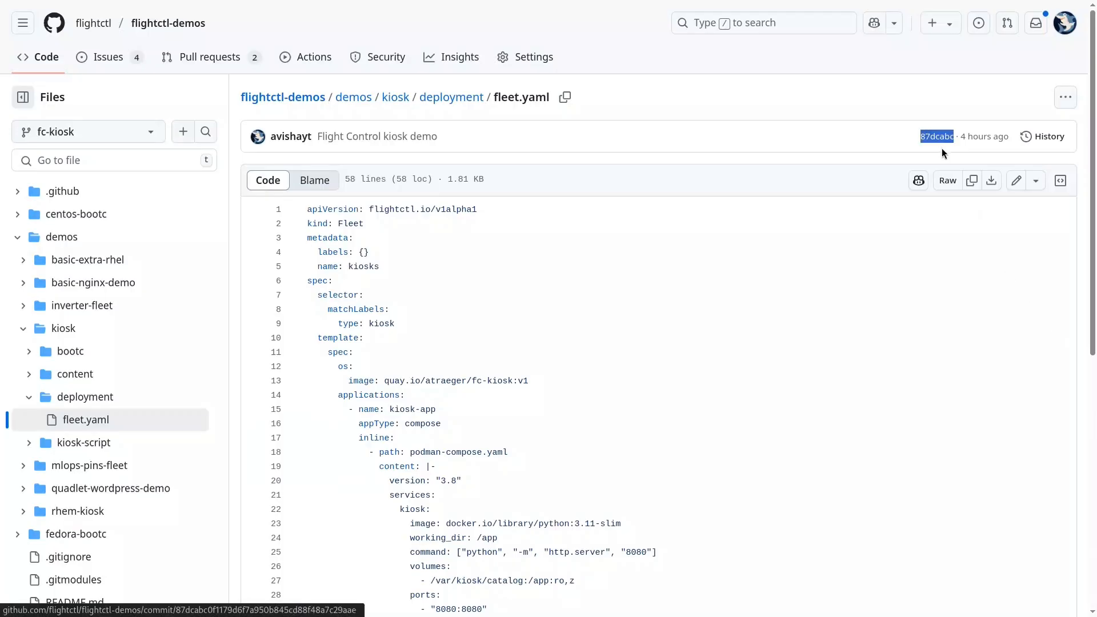
pyautogui.scroll(-1, 653, 192)
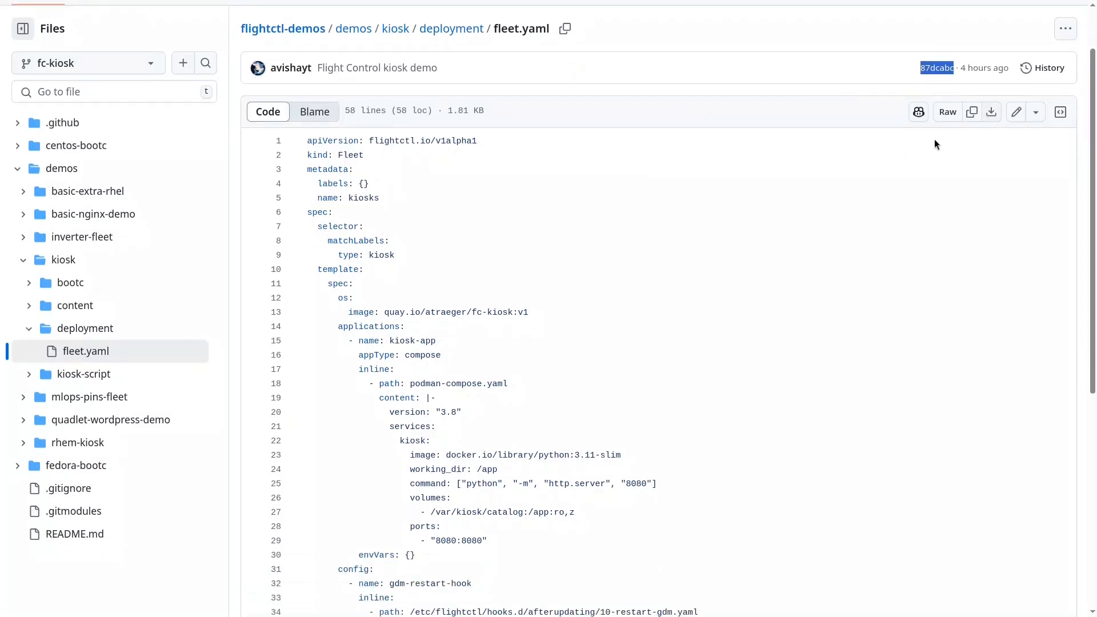
pyautogui.scroll(-6, 890, 180)
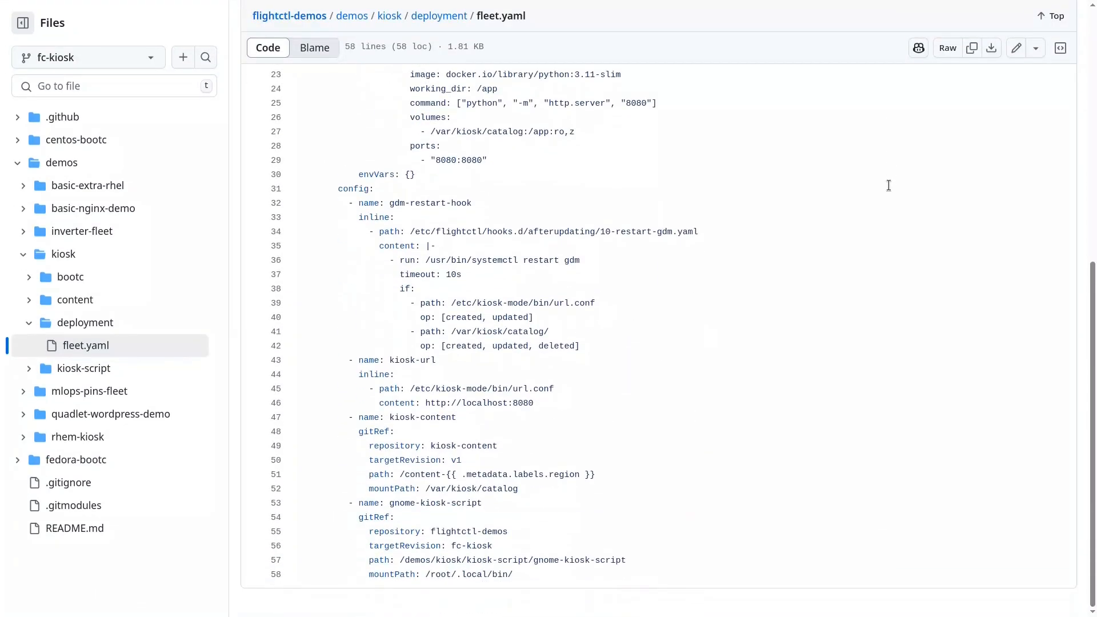
# Edit fleet.yaml and set the kiosk-content configuration's targetRevision to v2.
pyautogui.click(1021, 50)
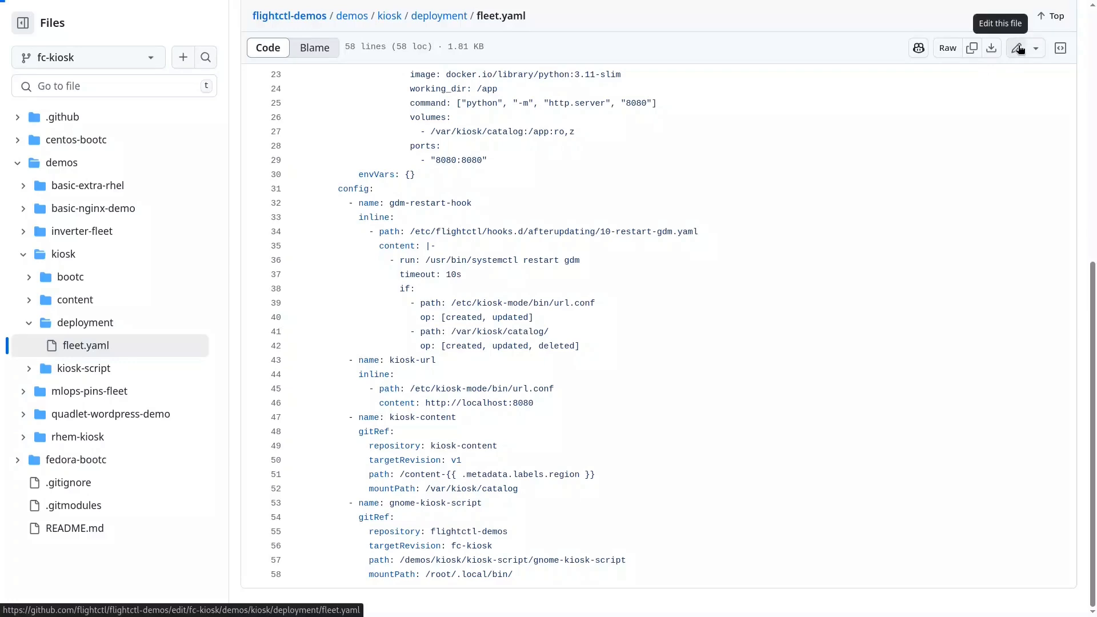
pyautogui.scroll(-6, 572, 366)
pyautogui.scroll(1, 526, 379)
pyautogui.scroll(-1, 514, 394)
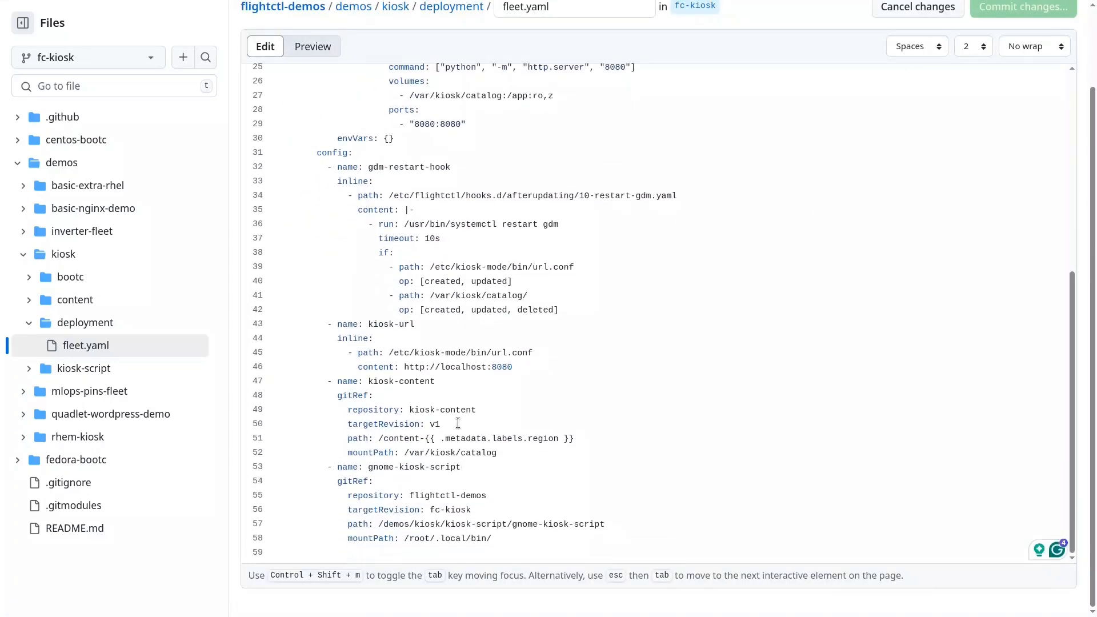
pyautogui.moveTo(409, 409); pyautogui.dragTo(478, 405)
pyautogui.click(467, 424)
pyautogui.press('BackSpace')
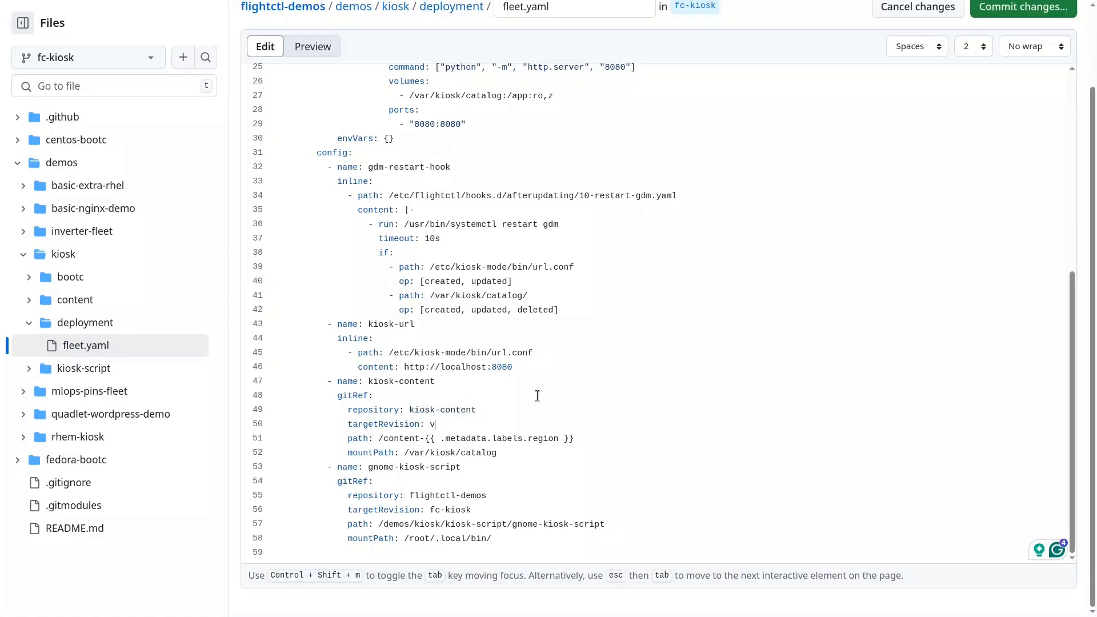
pyautogui.write('2')
# Commit the fleet.yaml change directly to the fc-kiosk branch with the extended description "Use new kiosk content with spinning logo".
pyautogui.click(980, 11)
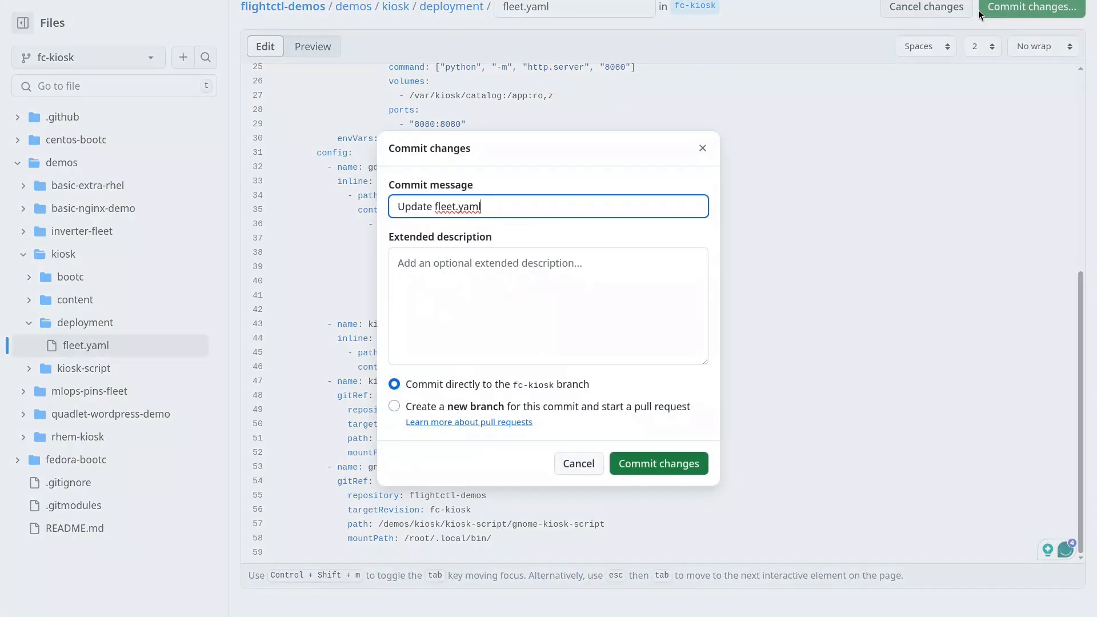
pyautogui.click(531, 268)
pyautogui.write('Use new kiosk conten')
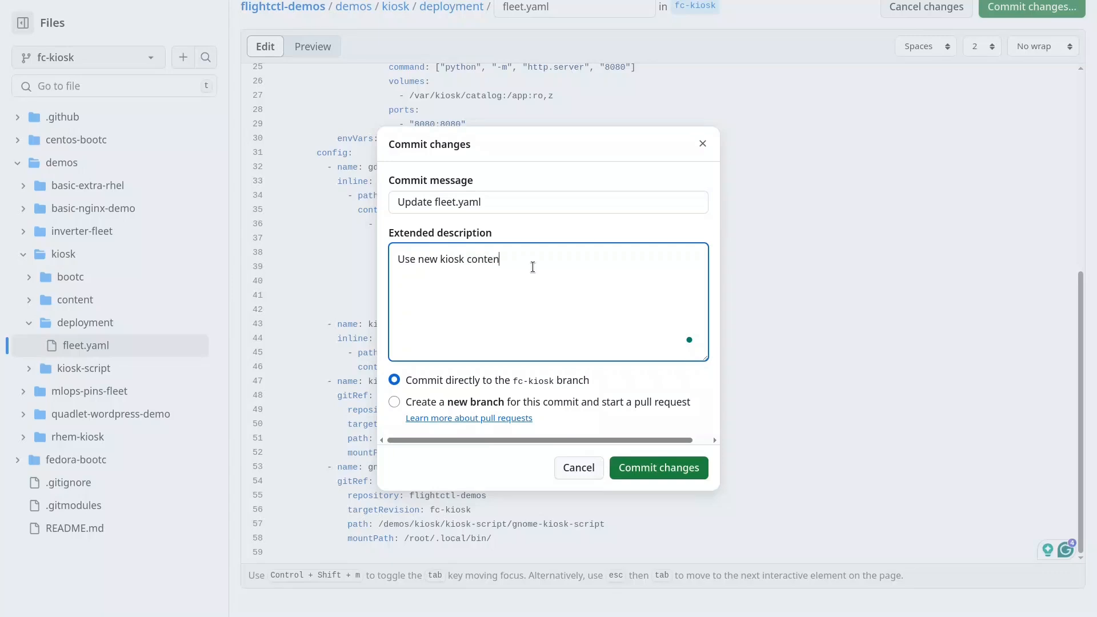
pyautogui.write('t with spinning logo')
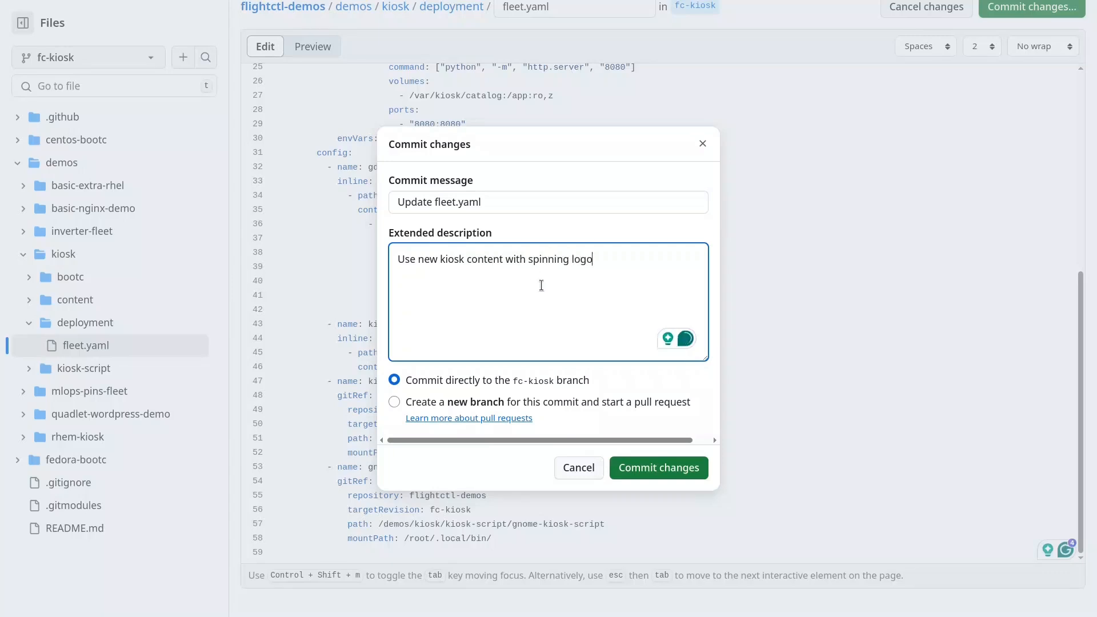
pyautogui.click(659, 469)
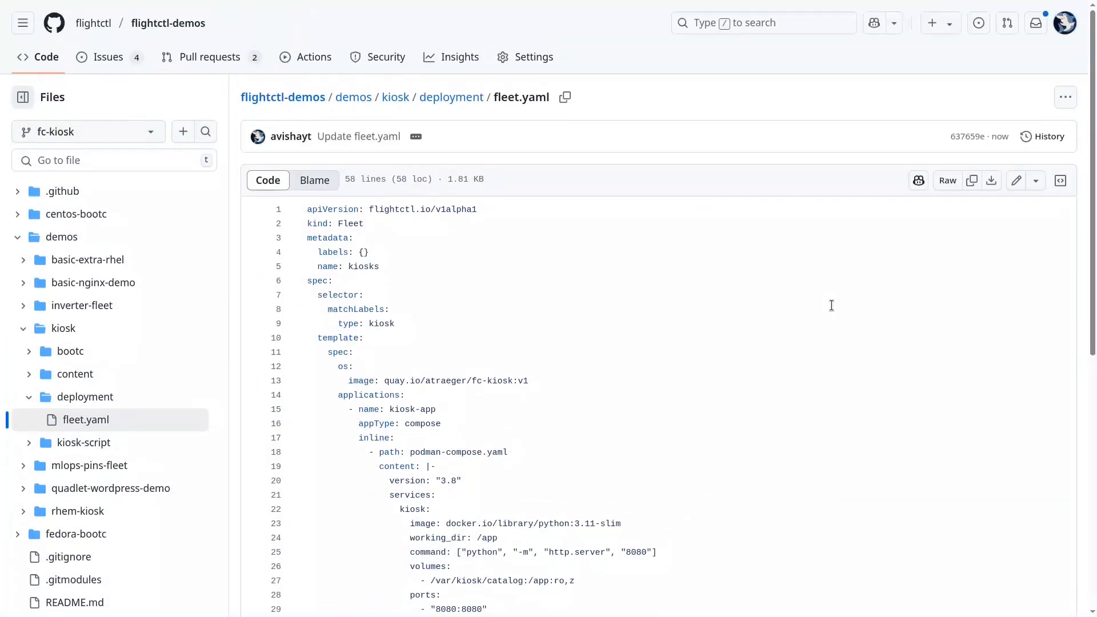
# Check the new commit hash, then switch to Flight Control and compare it with the flightctl-demos repository's resource sync hash.
pyautogui.doubleClick(984, 136)
pyautogui.hotkey('ctrl', 'Tab')
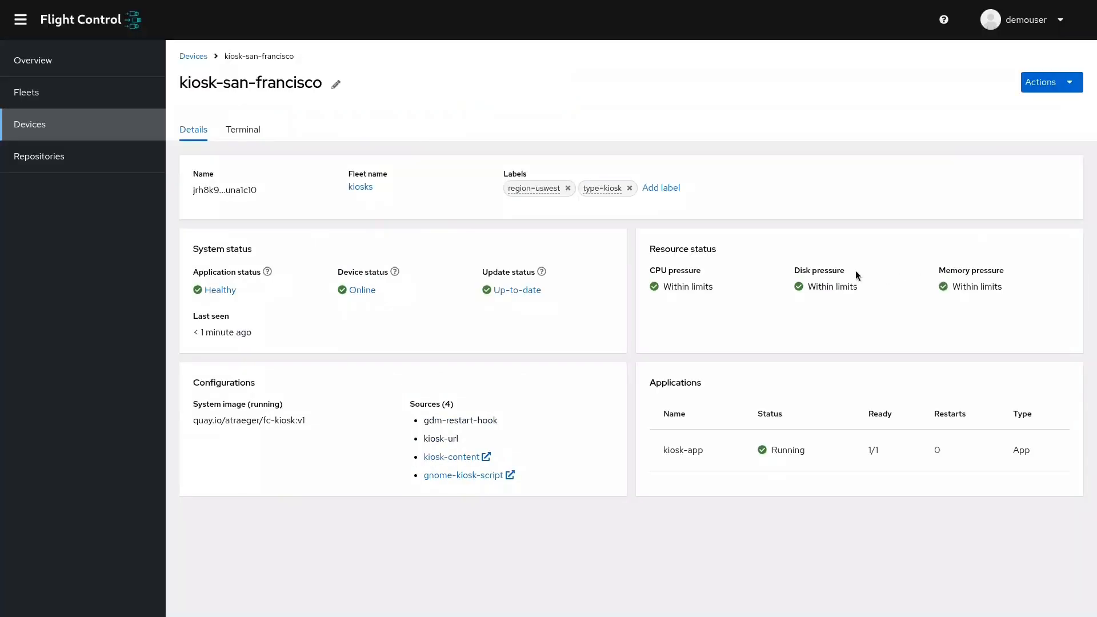
pyautogui.click(72, 165)
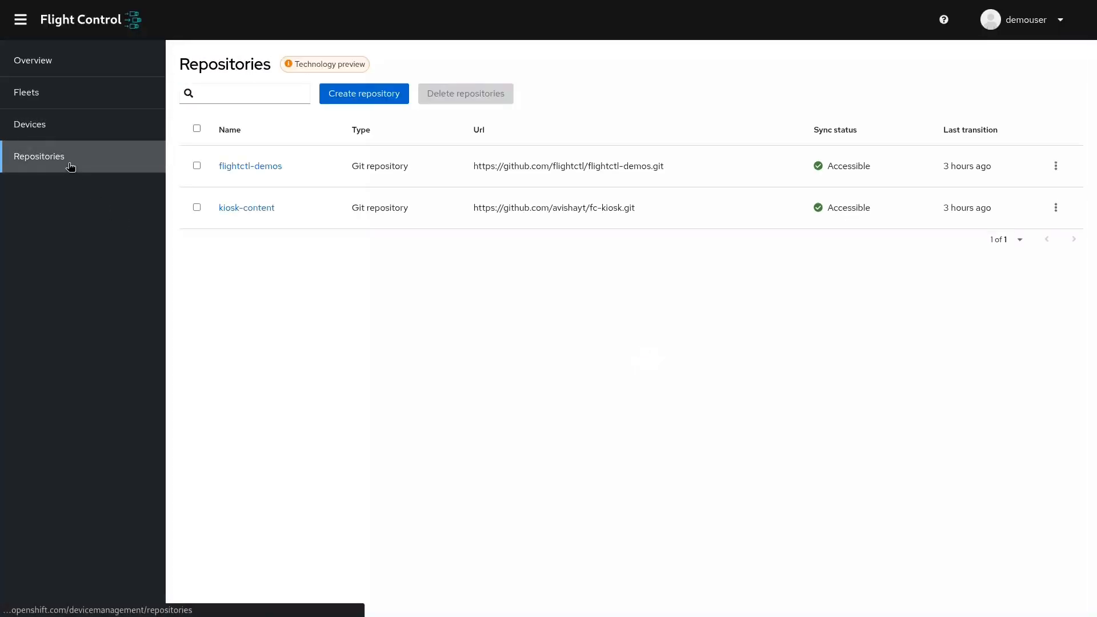
pyautogui.click(247, 166)
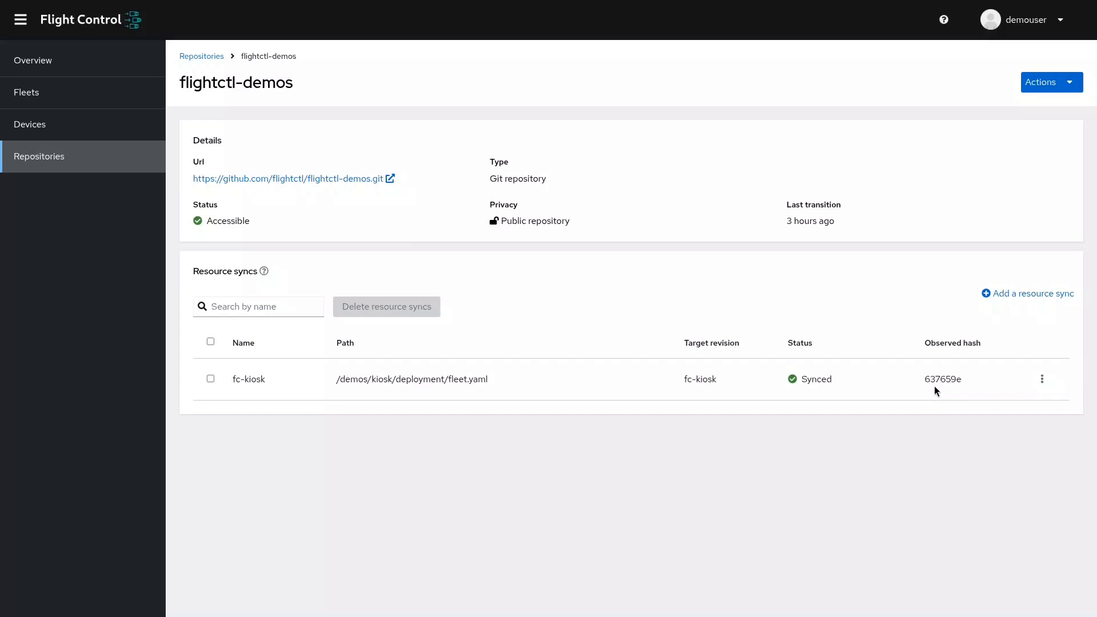
# Inspect the kiosk-content branch/tag/commit in the kiosks fleet's device template and leave the fleet editor without saving.
pyautogui.click(64, 93)
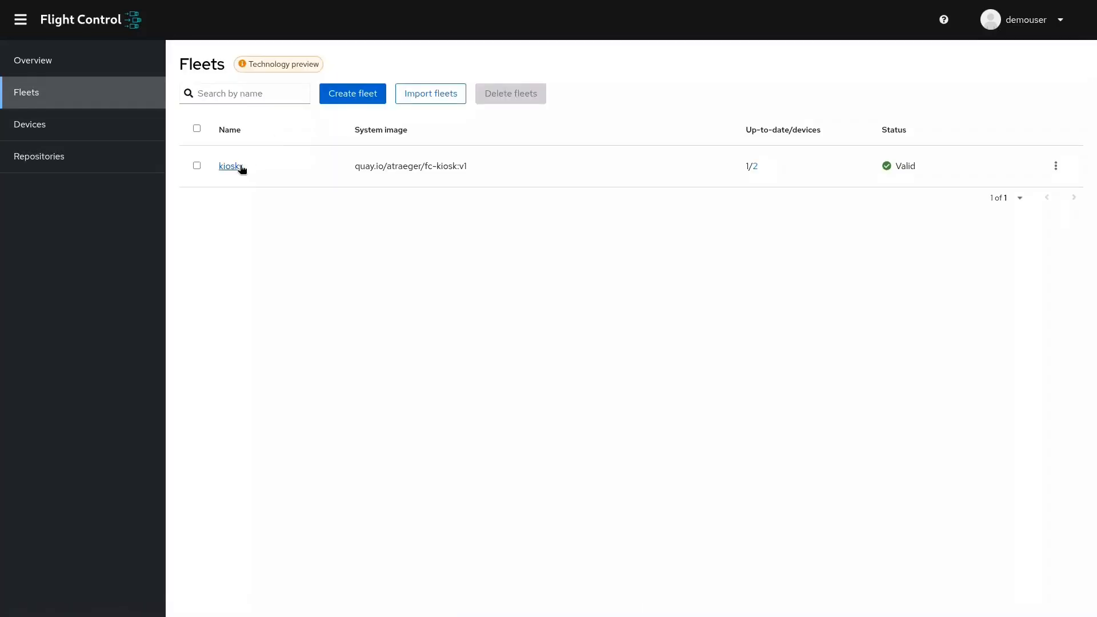
pyautogui.click(240, 167)
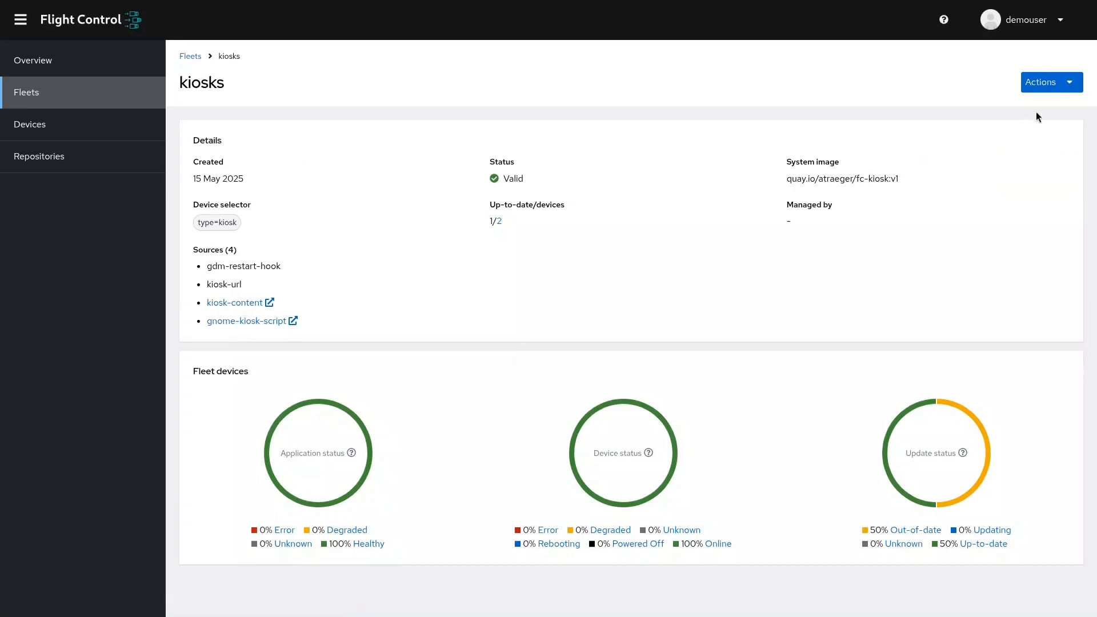
pyautogui.click(1049, 86)
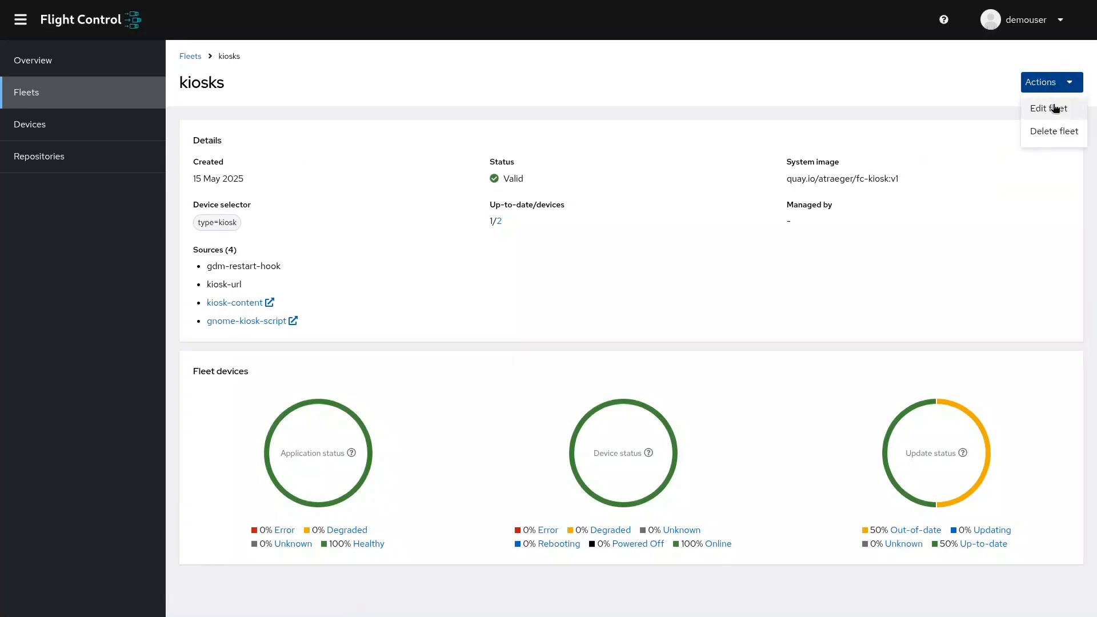
pyautogui.click(1055, 108)
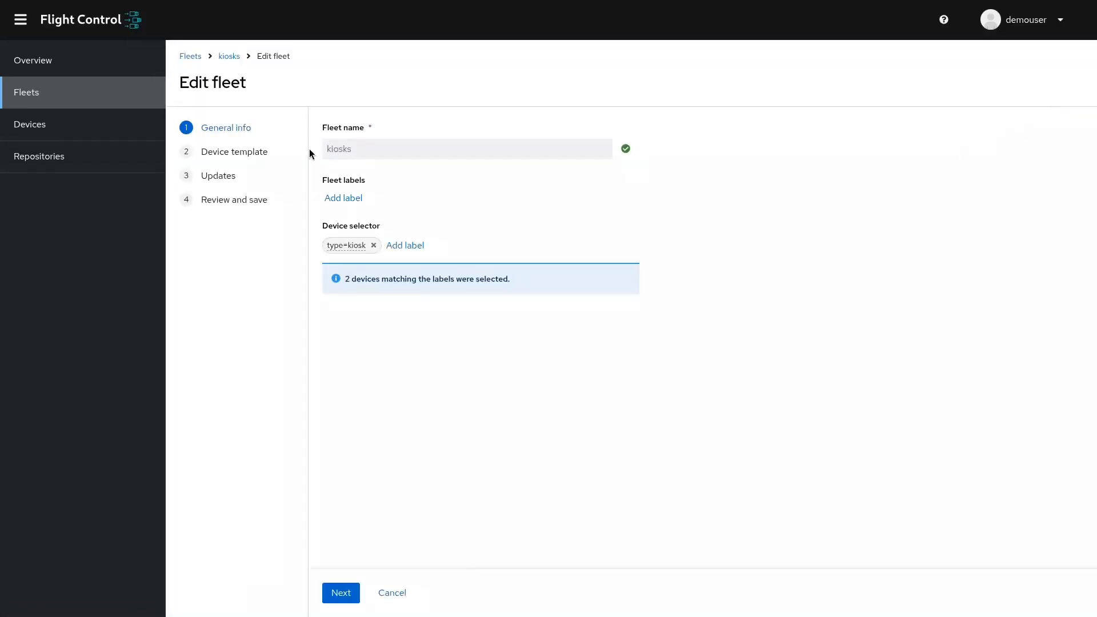
pyautogui.click(259, 153)
pyautogui.scroll(-10, 564, 301)
pyautogui.scroll(-10, 563, 301)
pyautogui.click(352, 284)
pyautogui.doubleClick(346, 281)
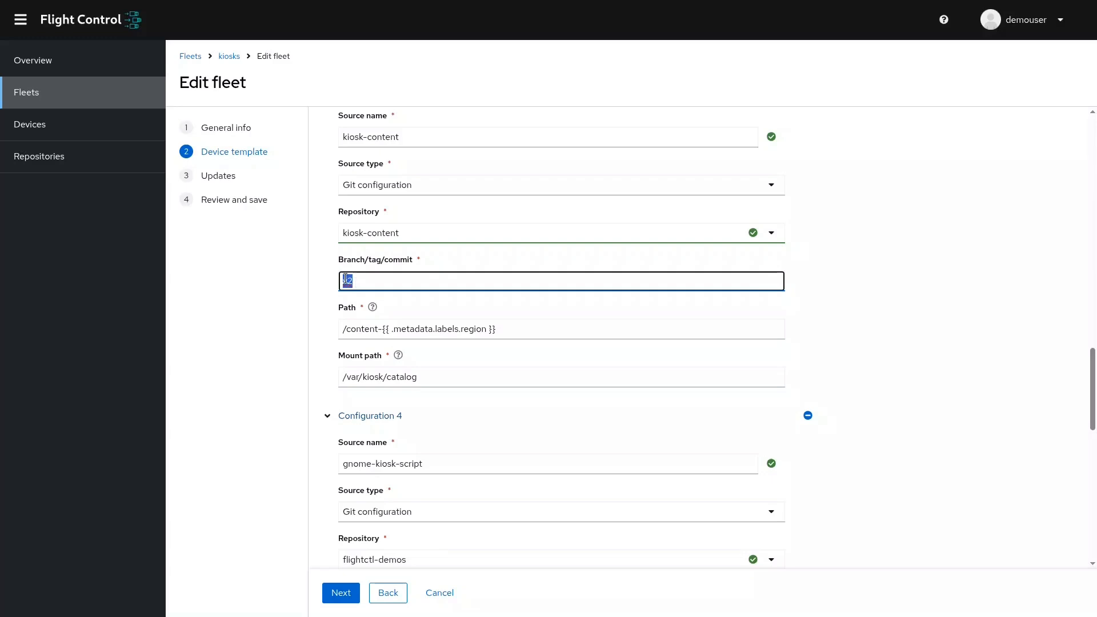
pyautogui.click(449, 597)
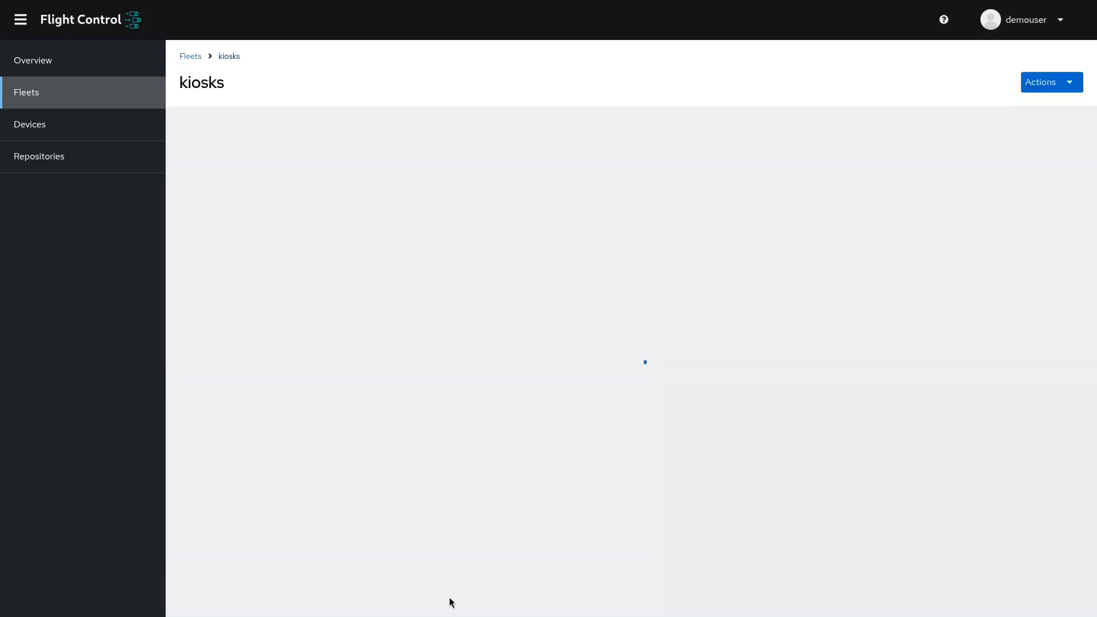
# Check both kiosks' update status in the device list and switch to the kiosk virtual machine windows.
pyautogui.click(100, 120)
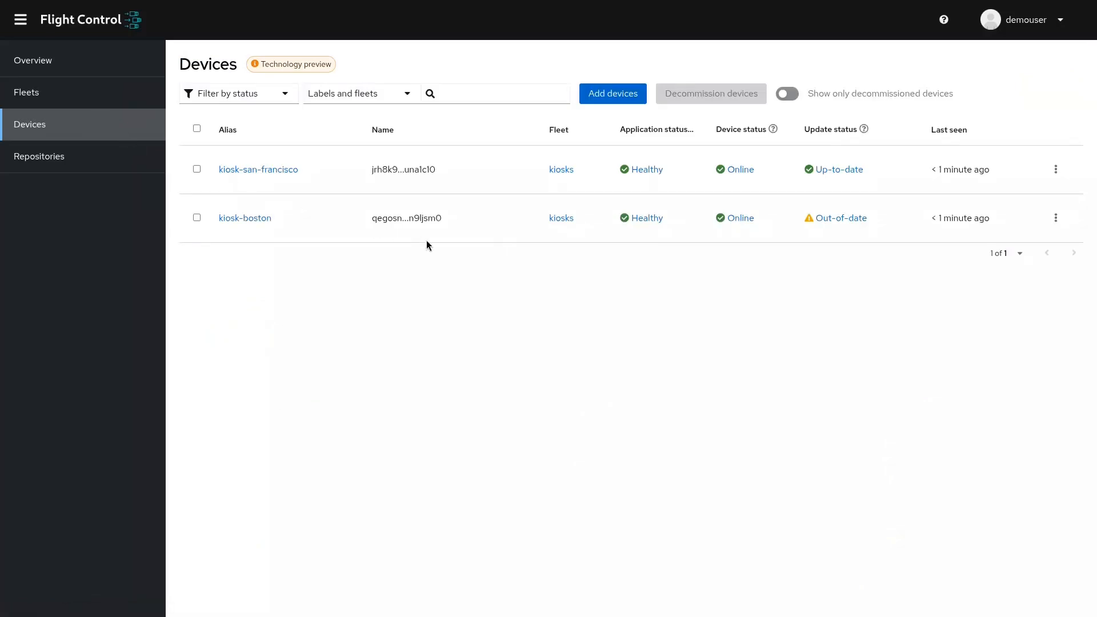
pyautogui.hotkey('alt', 'Tab')
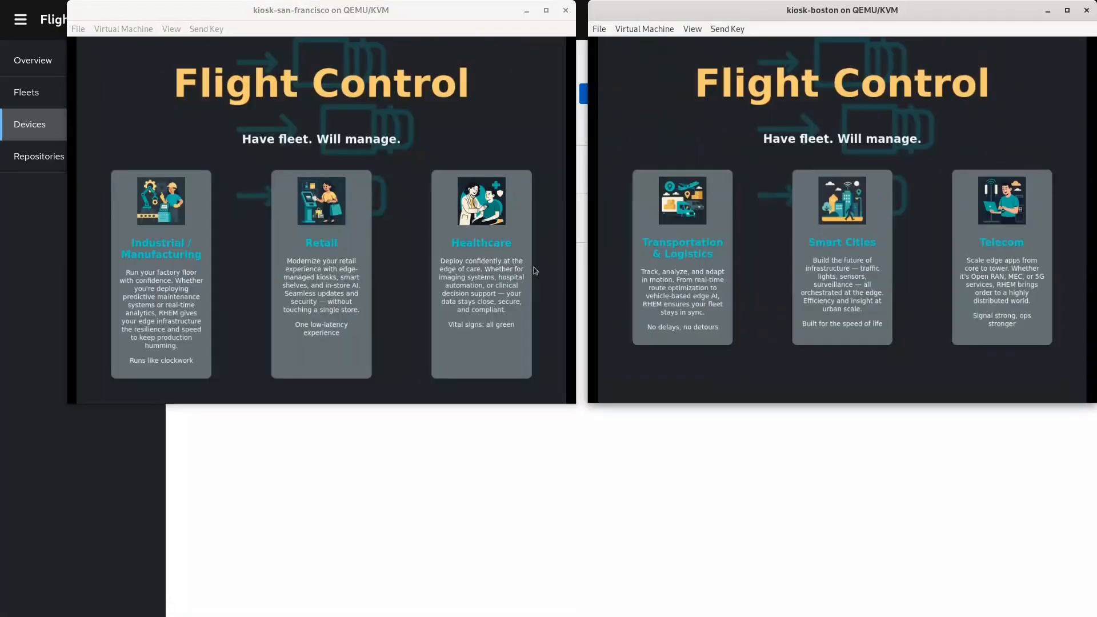